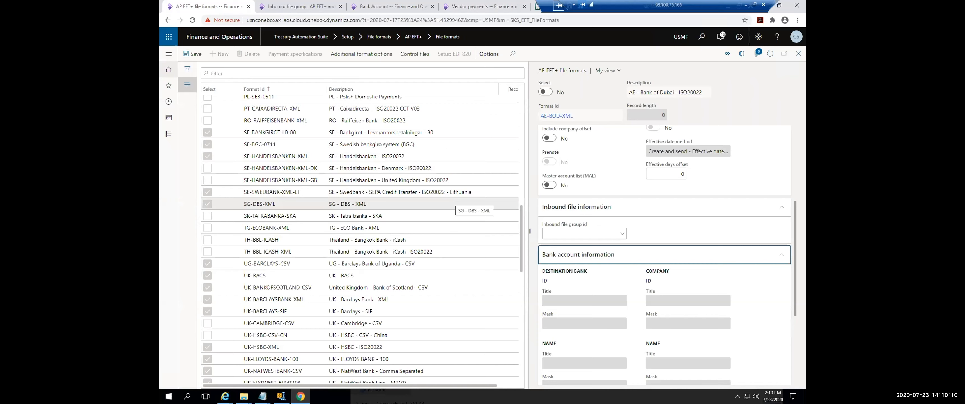
Step: Browse the AP EFT+ file formats and open the payment specifications of US-BOA-XML
scroll(412, 244, "down", 7)
scroll(372, 284, "up", 2)
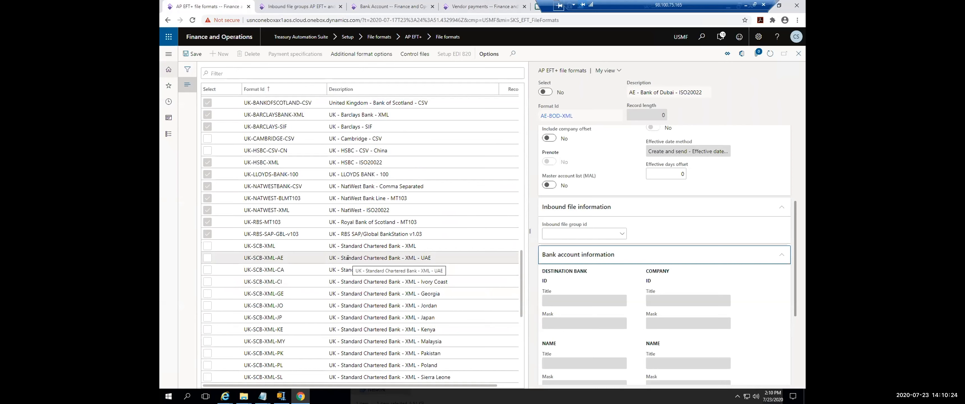
scroll(310, 287, "down", 8)
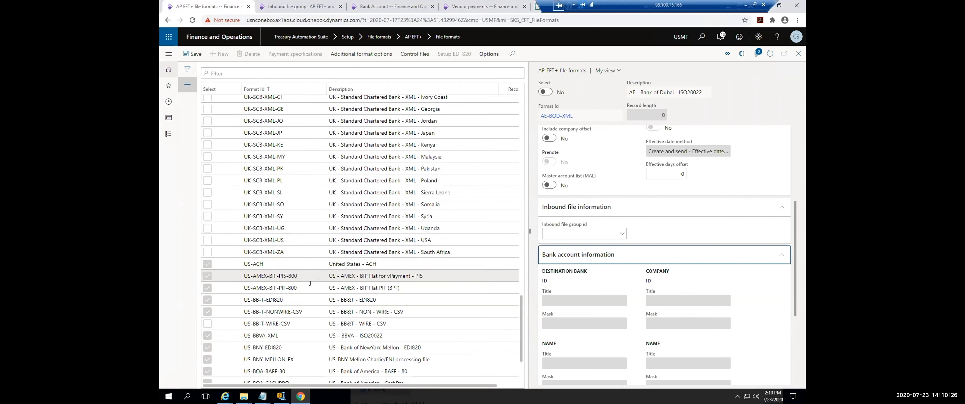
scroll(310, 287, "down", 4)
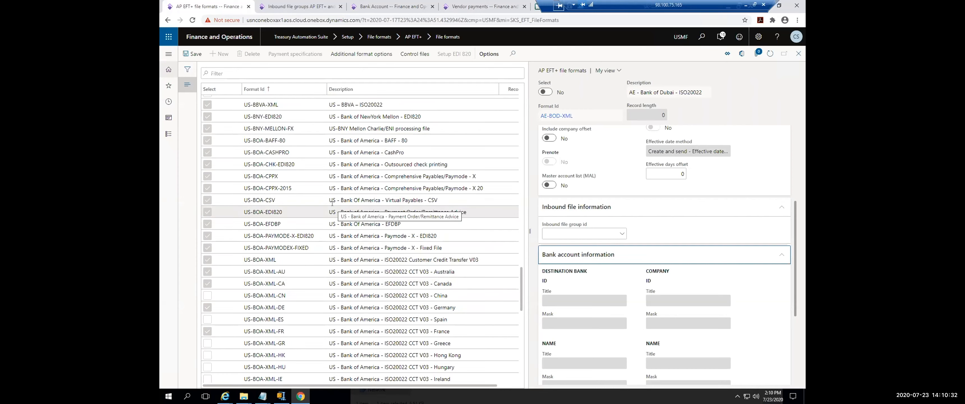
left_click(319, 261)
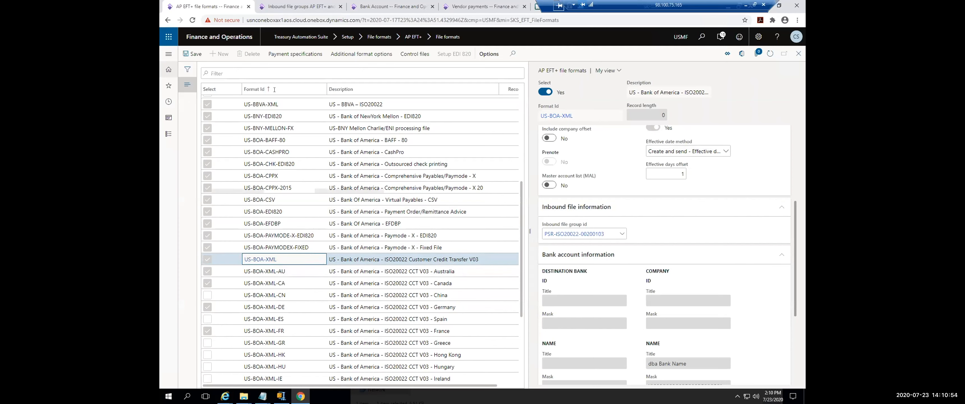
left_click(282, 55)
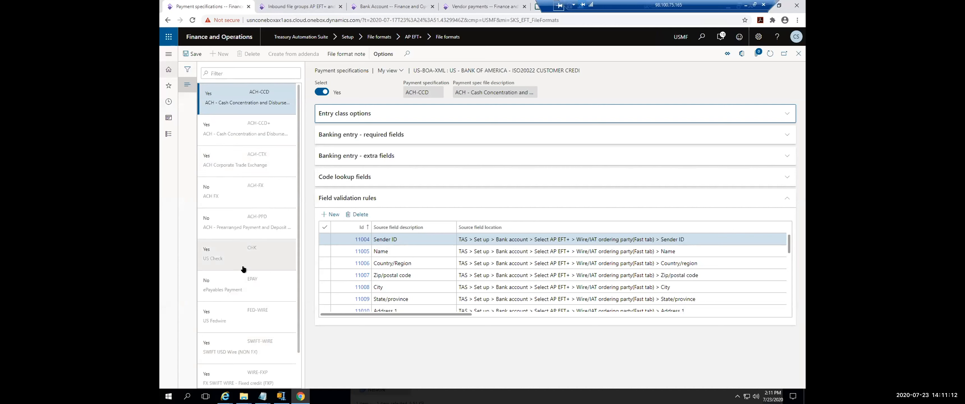
Step: Review the US-BOA-XML payment specifications and the source and target file locations in the ACH-CCD field validation rules
scroll(238, 294, "down", 1)
scroll(236, 284, "up", 1)
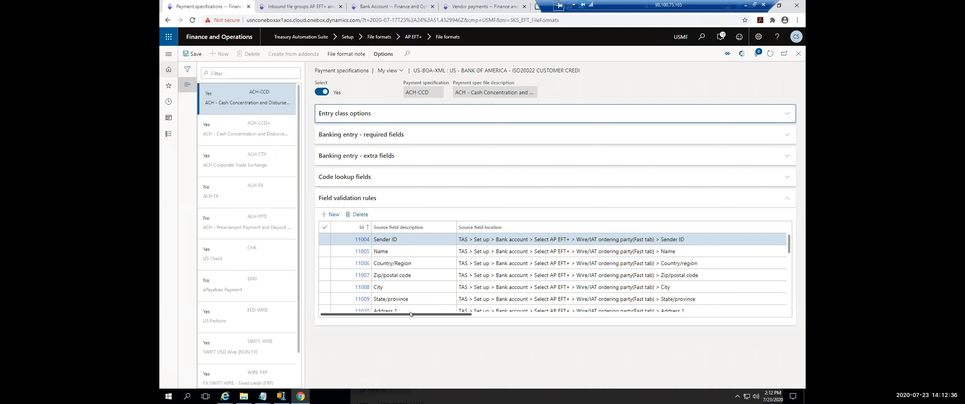
left_click_drag(410, 313, 473, 311)
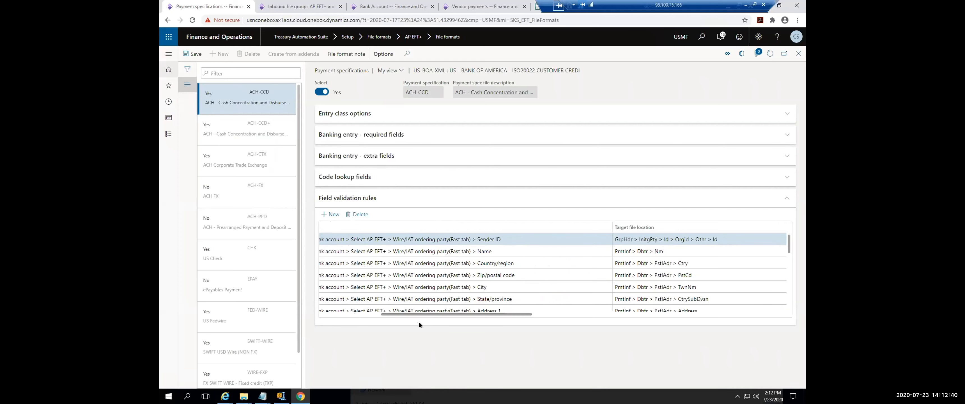
left_click_drag(437, 314, 386, 314)
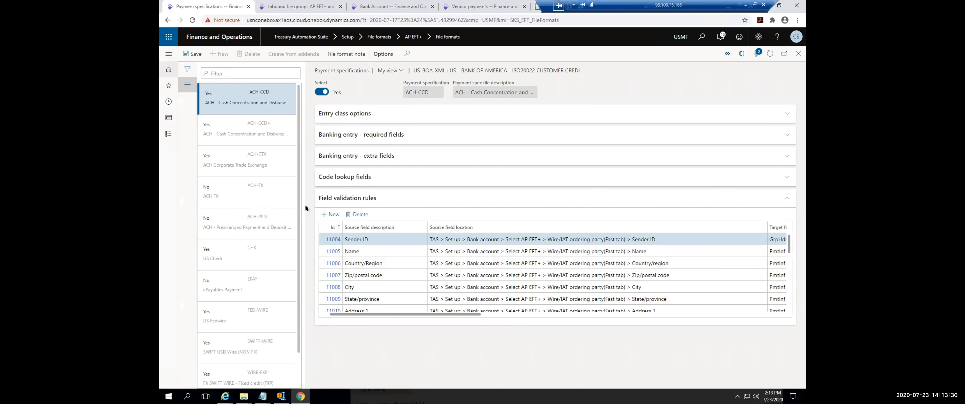
Step: Switch to the vendor payments journal and delete its existing ACH payment line
left_click(474, 8)
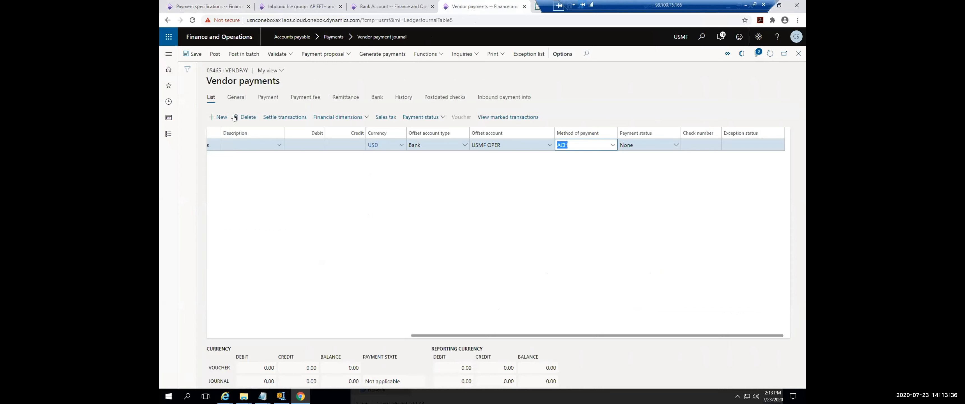
left_click(246, 117)
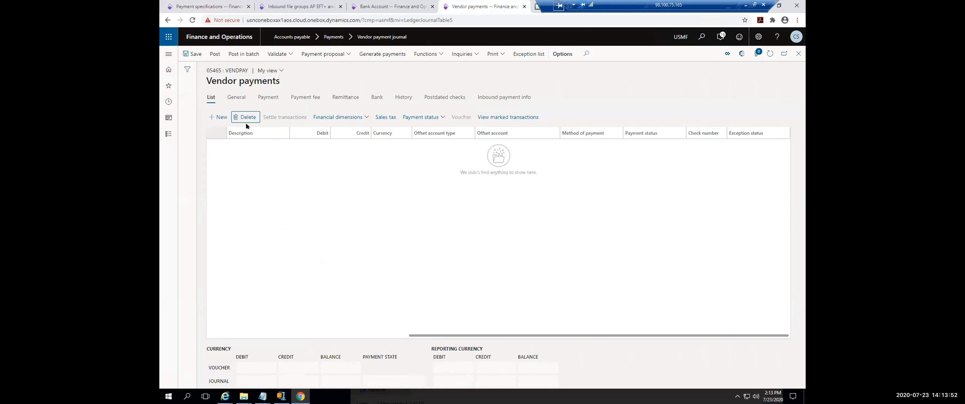
Step: Add a journal line paying vendor Acme Office Supplies of Texas, with a debit of 901.00
left_click(221, 116)
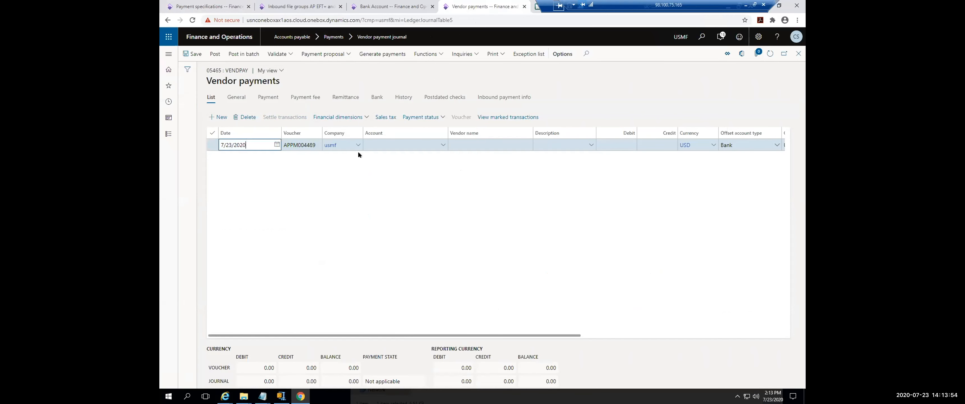
left_click(382, 146)
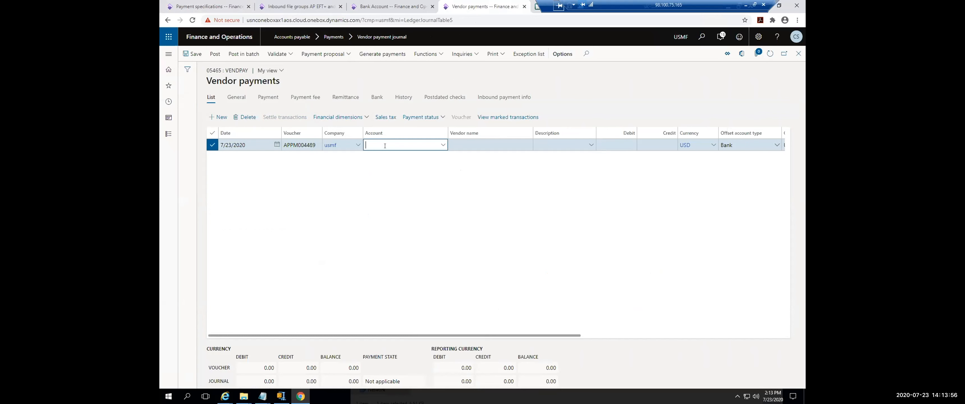
type("1001")
key("Tab")
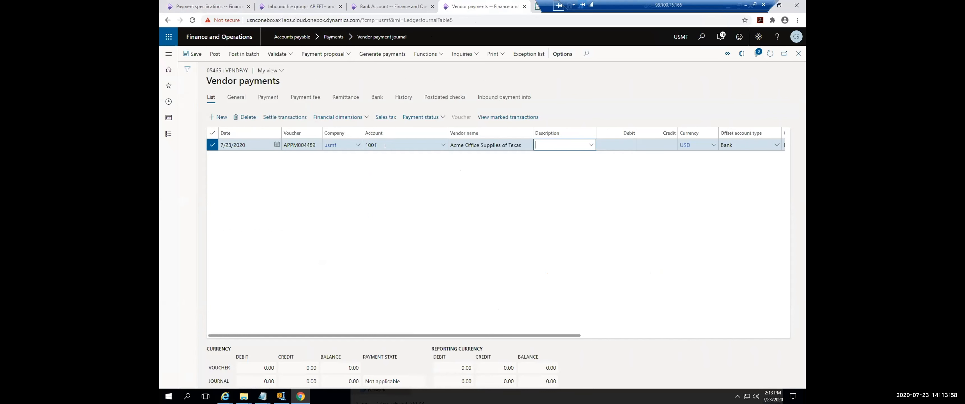
key("Tab")
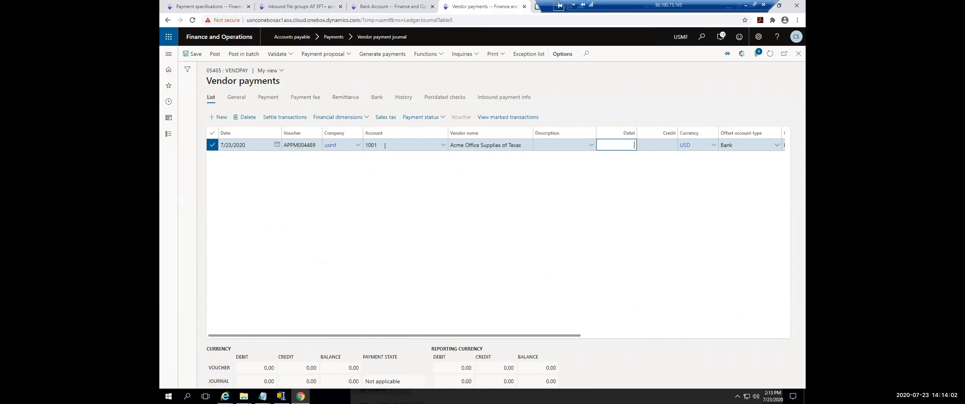
type("901")
key("Tab")
key("Tab")
key("Tab")
key("Tab")
key("Tab")
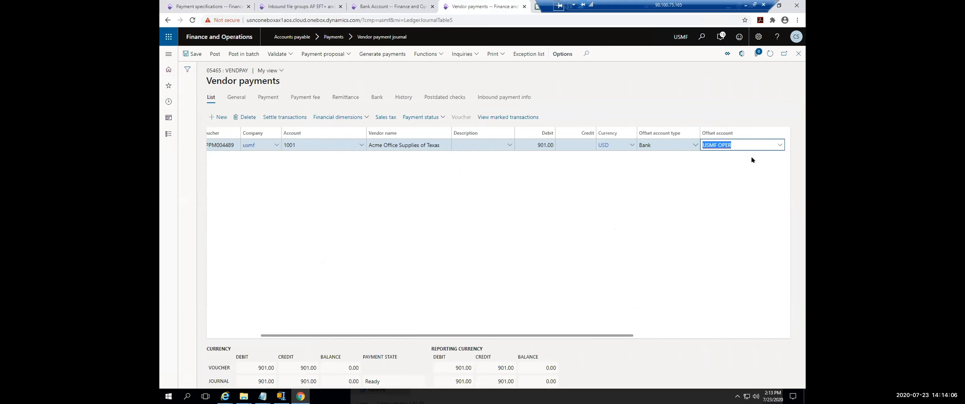
Step: Check the AP EFT+ format on the payment line's ACH method of payment against the payment specifications, and return to the journal
left_click(579, 168)
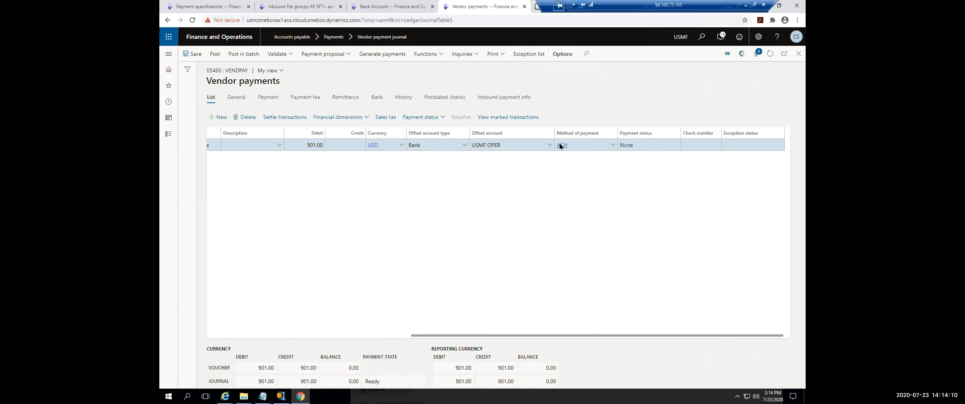
left_click(559, 144)
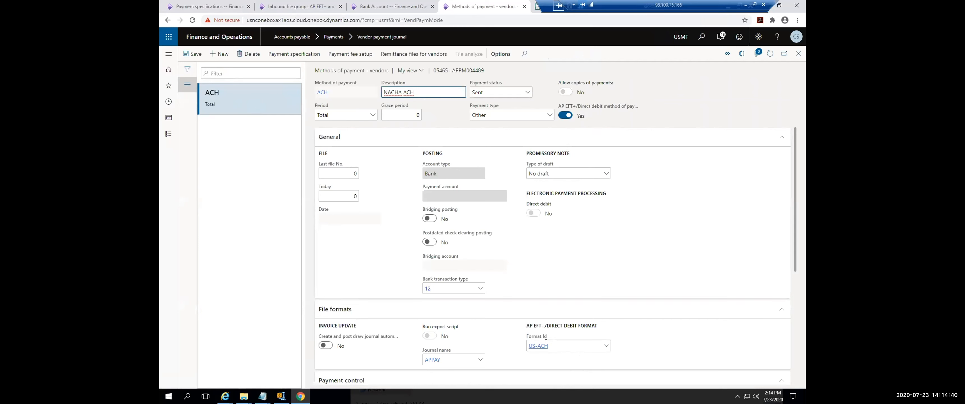
mouse_move(546, 342)
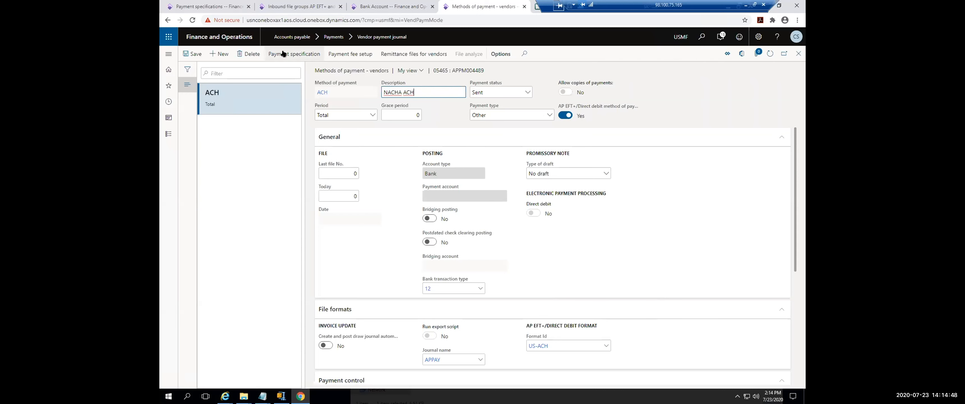
left_click(212, 6)
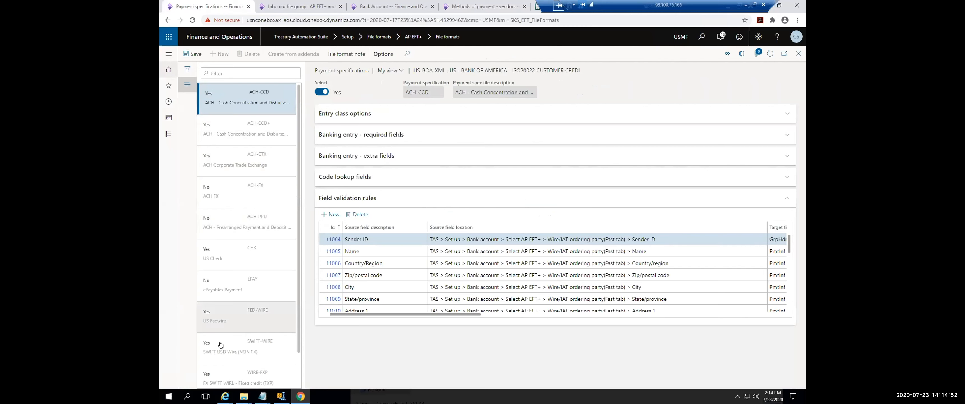
left_click(483, 6)
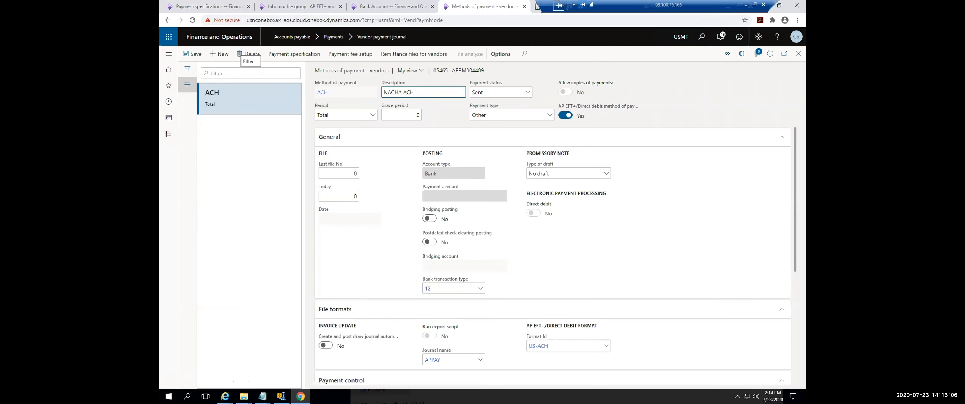
left_click(798, 54)
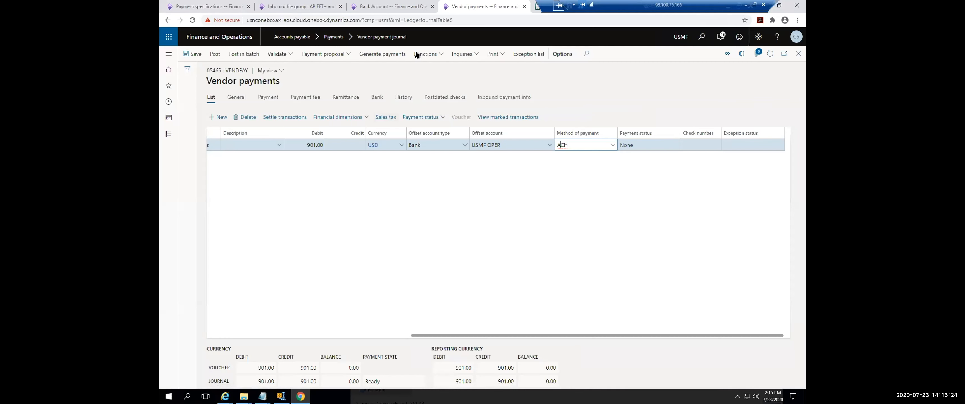
Step: Run the Validate AP EFT+ check on the vendor payment journal
left_click(434, 55)
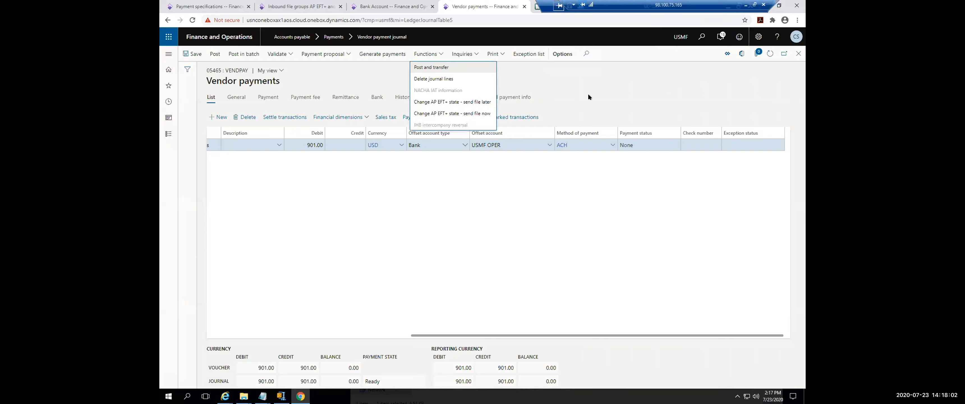
left_click(288, 56)
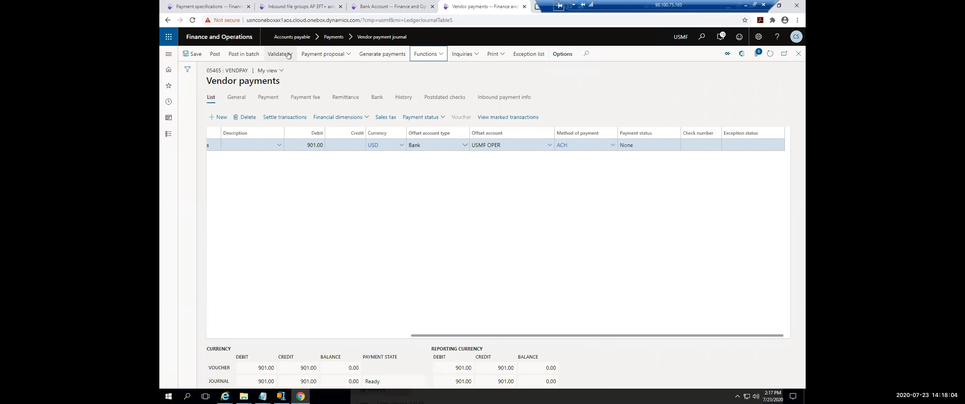
left_click(288, 55)
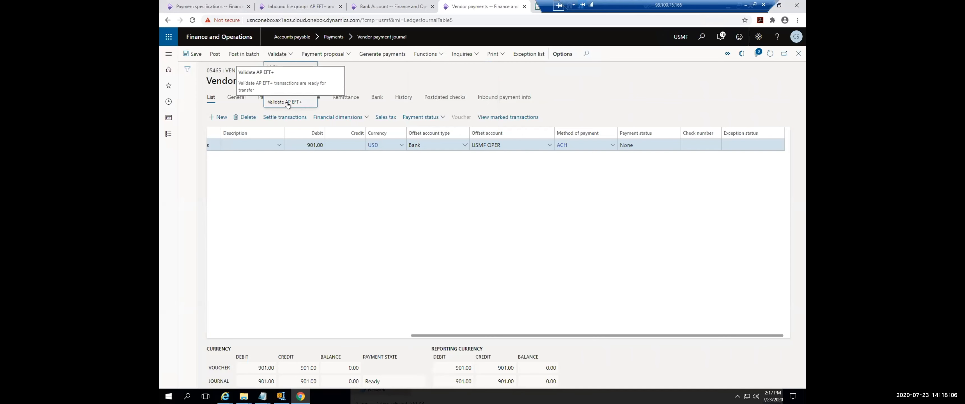
left_click(438, 57)
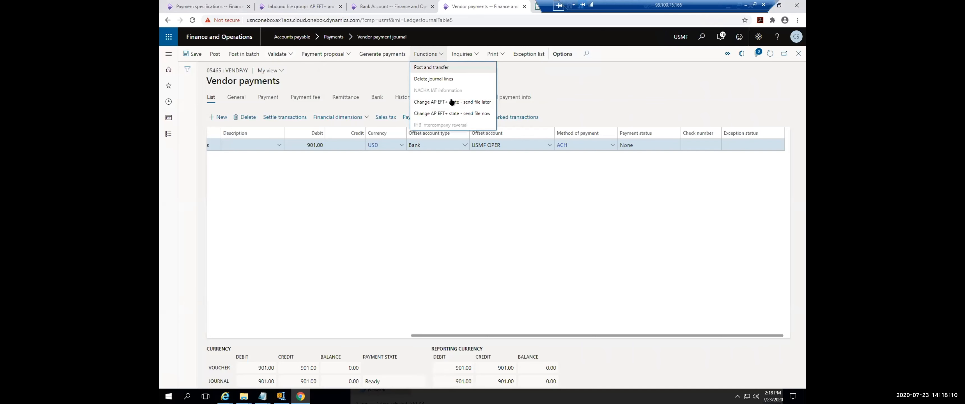
left_click(294, 56)
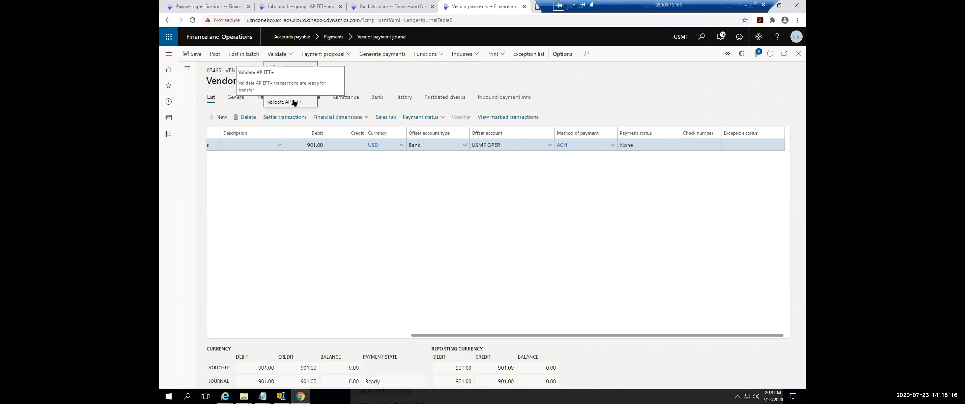
left_click(294, 102)
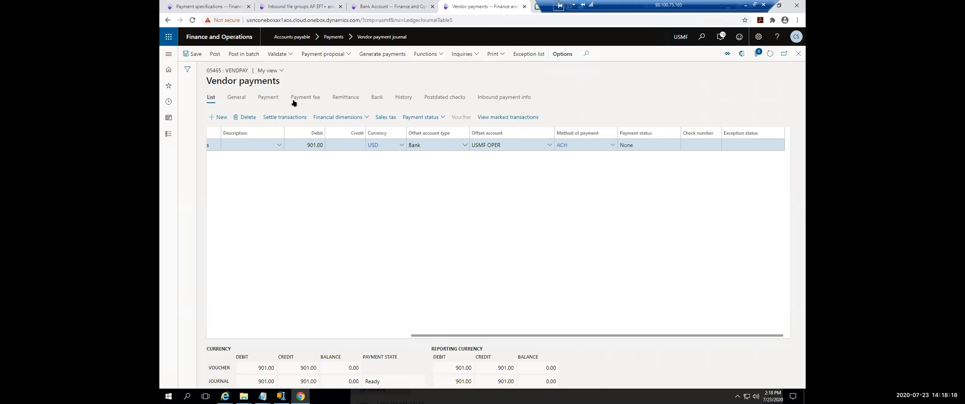
Step: Transfer the payment to AP EFT+ by changing its state with the send file later option
left_click(440, 55)
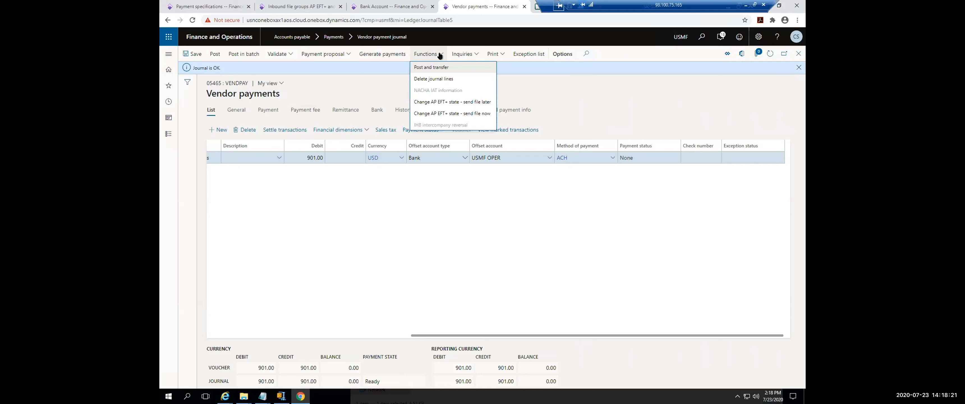
left_click(464, 103)
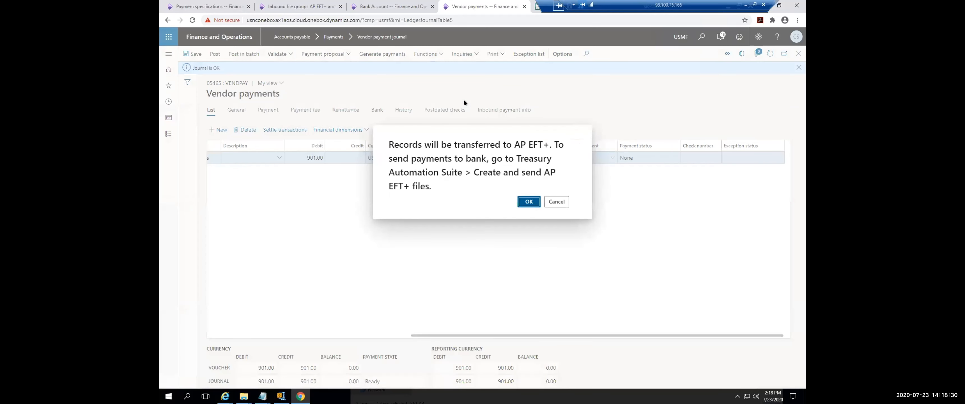
left_click(528, 201)
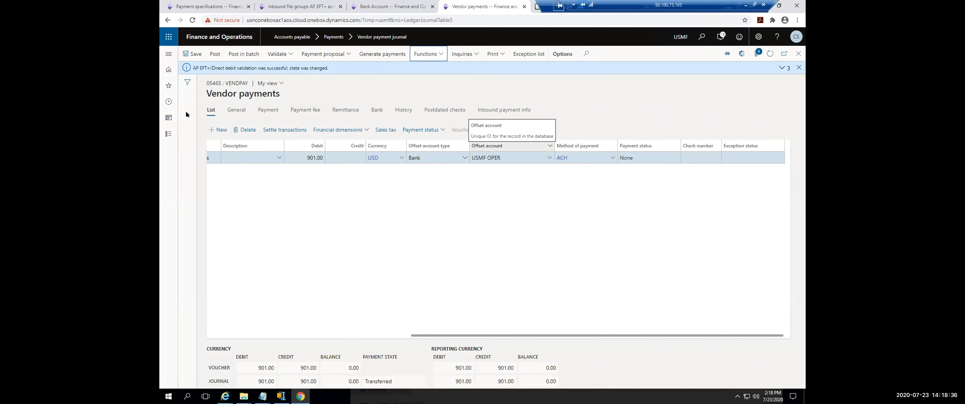
Step: Look through the Treasury Automation Suite module for the Create and send AP EFT+ files task, and return to the journal
left_click(165, 56)
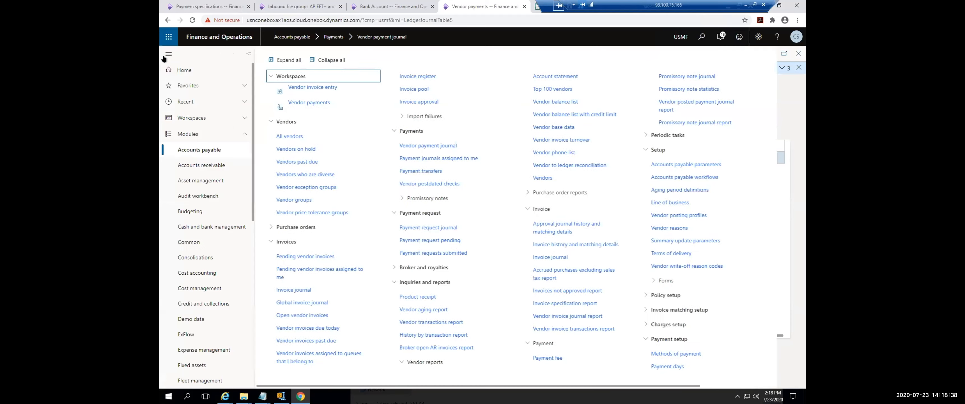
scroll(236, 345, "down", 5)
left_click(224, 351)
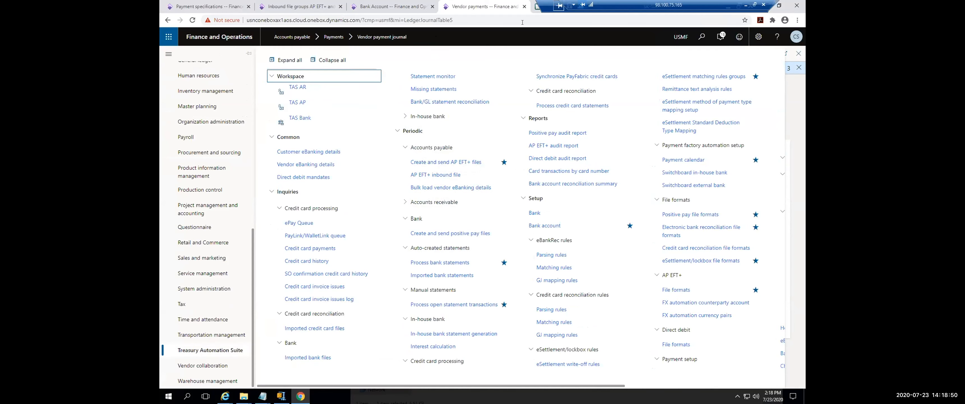
left_click(796, 141)
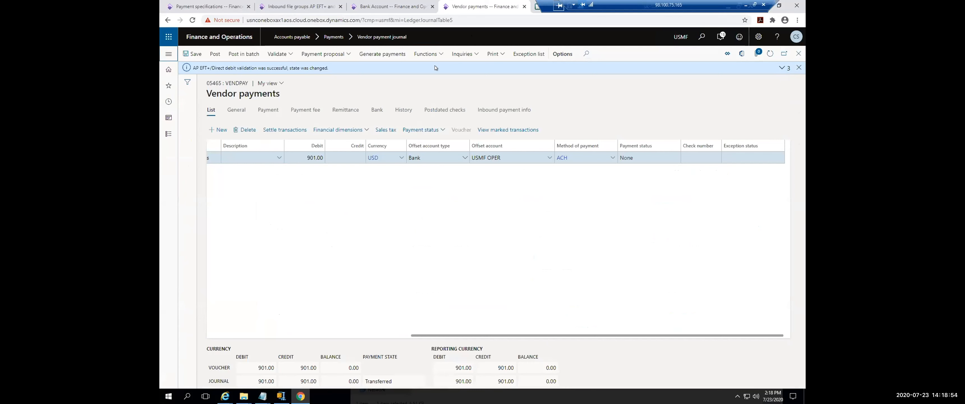
Step: Open the AP EFT+ snapshot inquiry for the transferred payment to view its outbound files
left_click(470, 56)
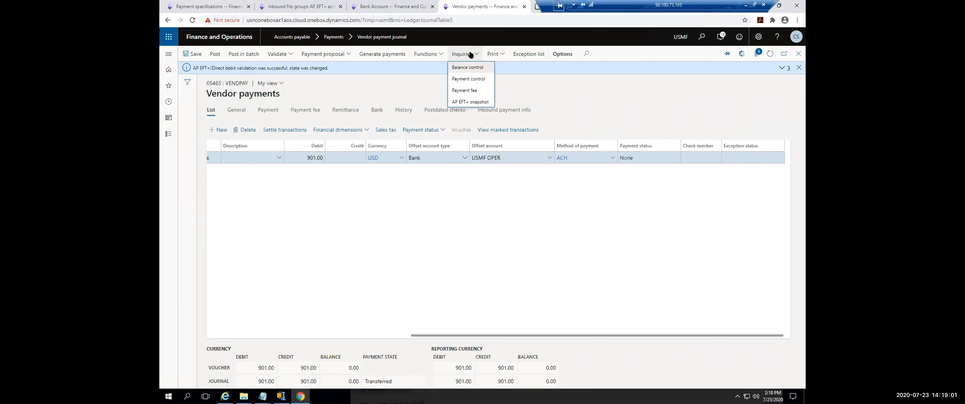
left_click(470, 101)
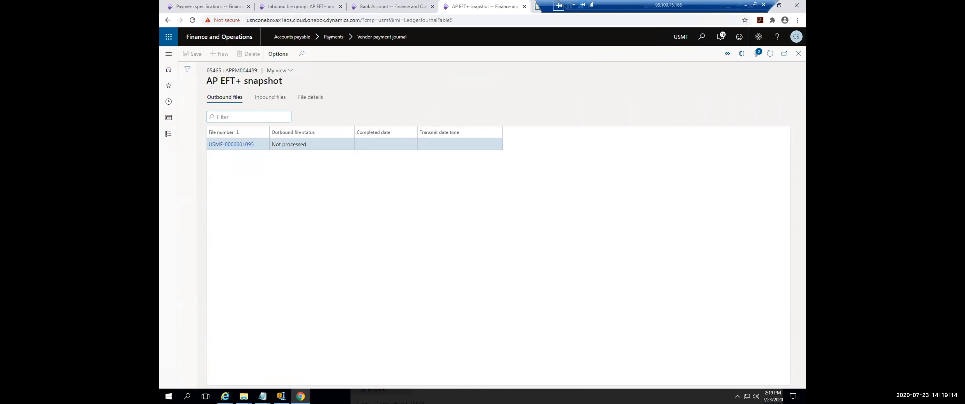
left_click(263, 97)
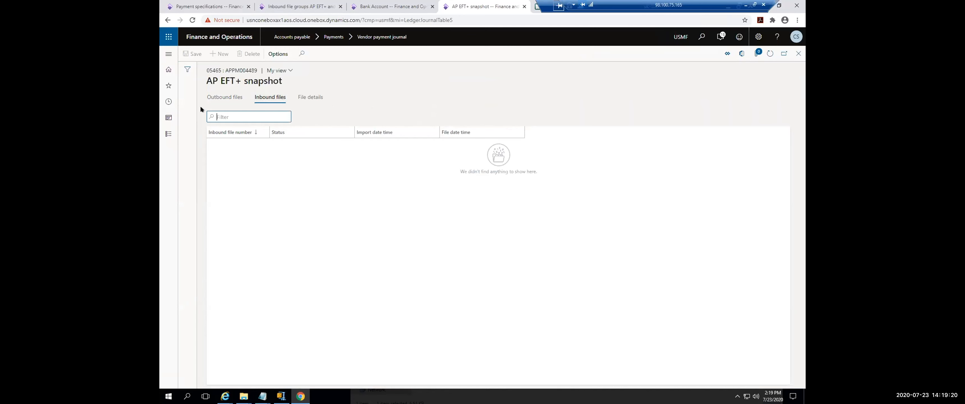
left_click(227, 99)
left_click(276, 98)
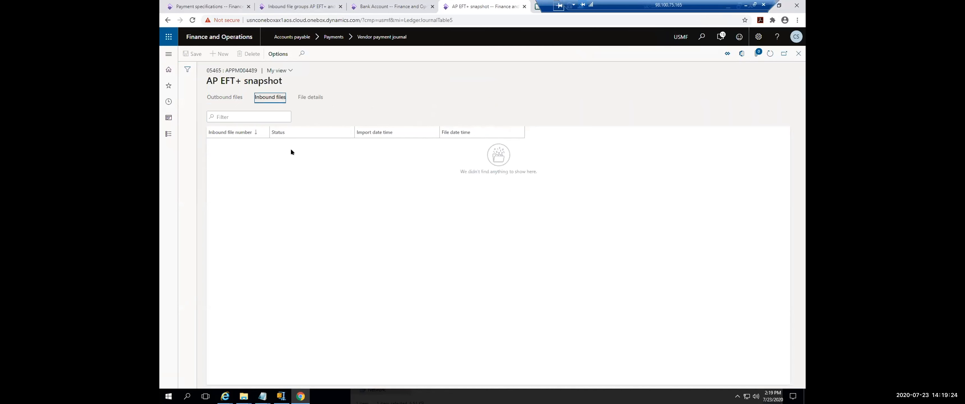
left_click(224, 99)
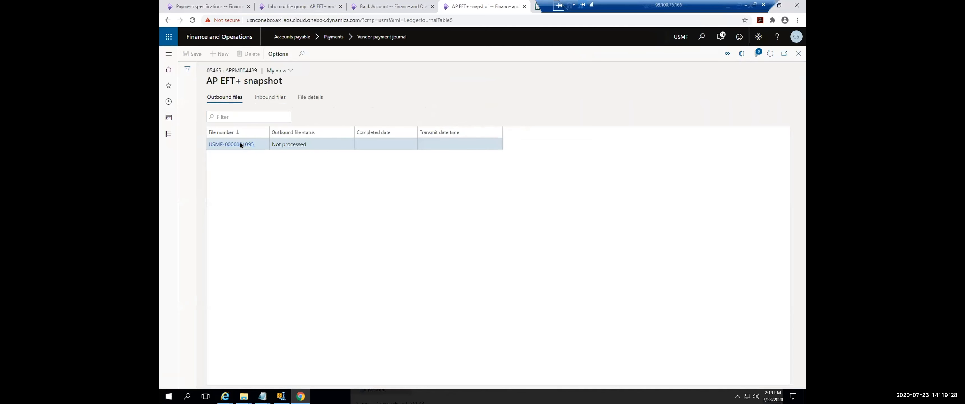
left_click(240, 144)
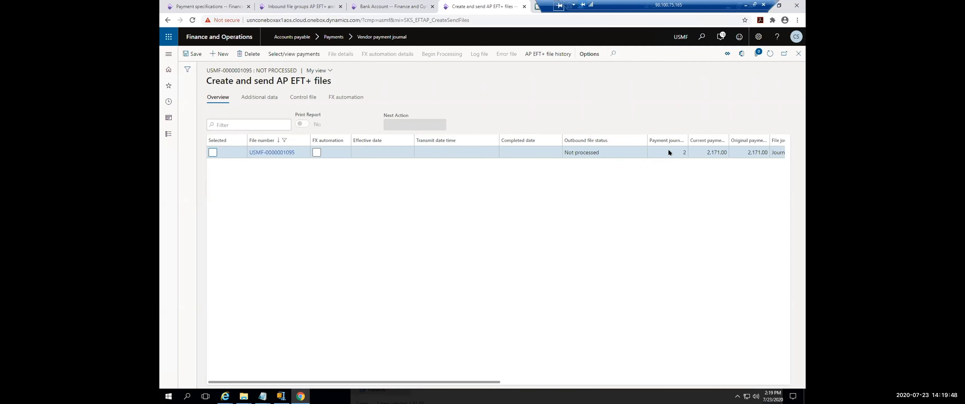
Step: Select the outbound file for processing and try to remove payment journal 05442 from its selected payments
left_click(212, 152)
left_click(281, 54)
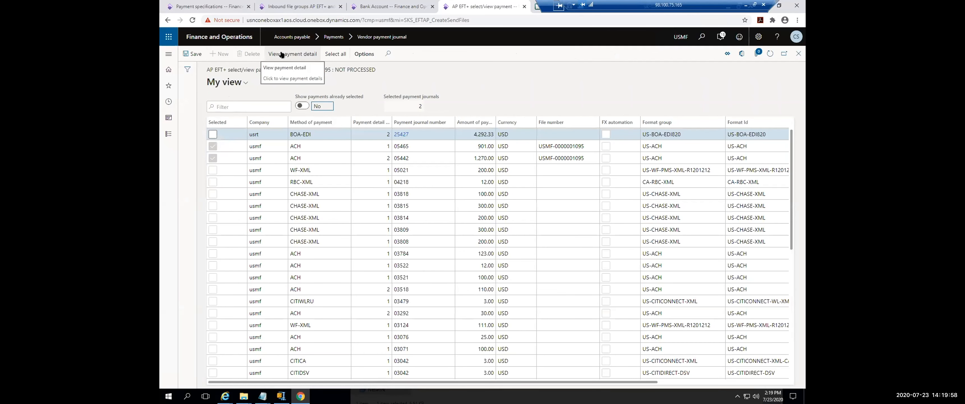
left_click(213, 157)
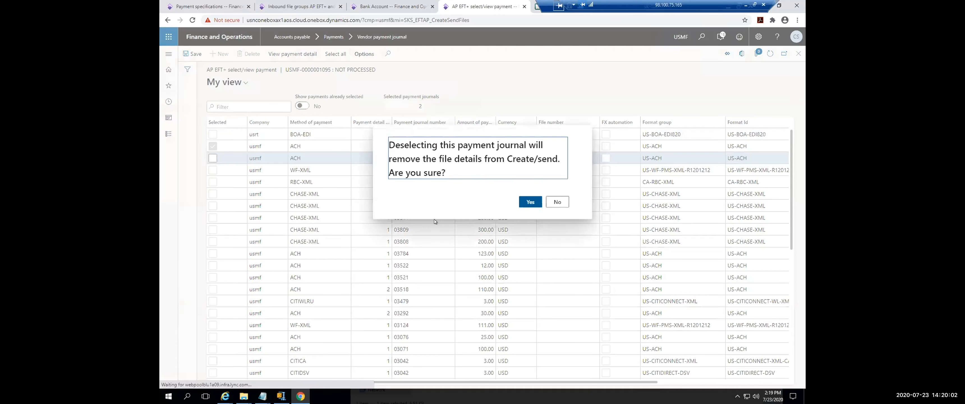
left_click(534, 203)
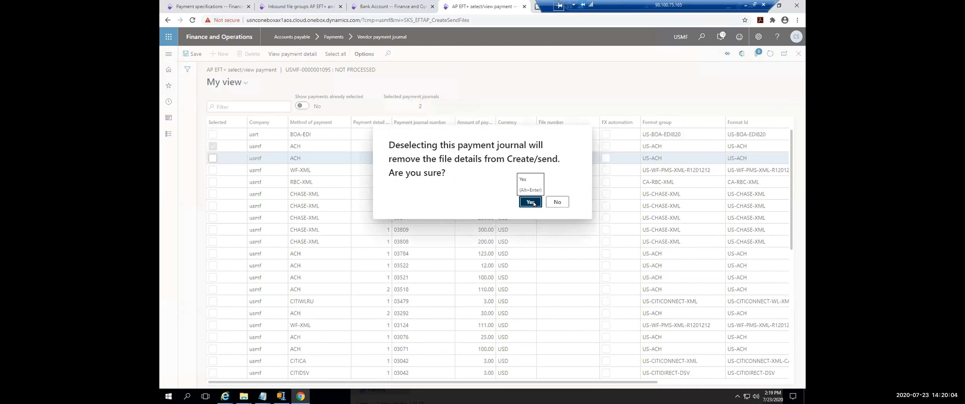
left_click(796, 52)
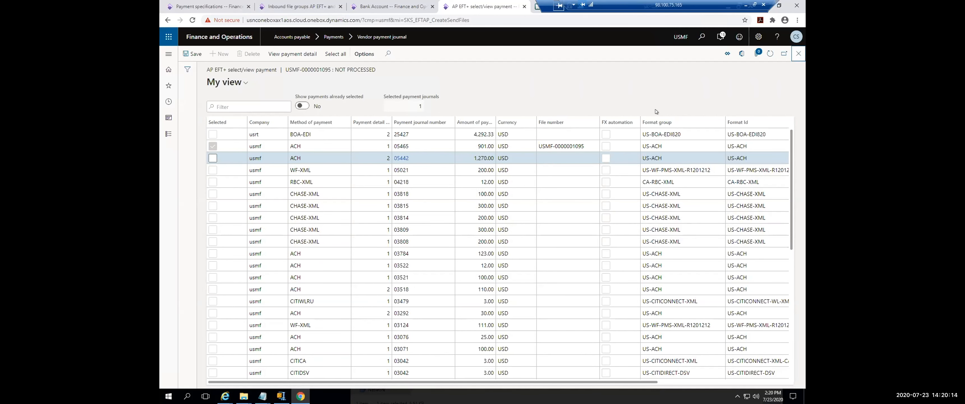
left_click(796, 55)
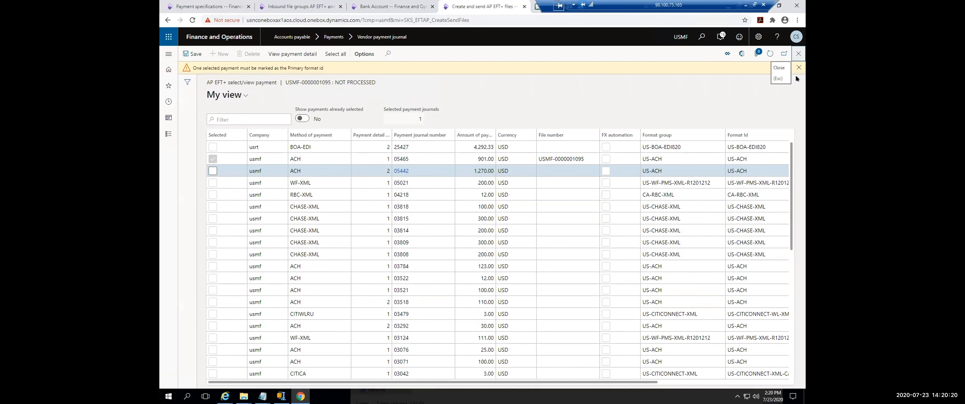
Step: Add payment journal 05442 back to the file and try to process it with the Create & Send file action
left_click(213, 171)
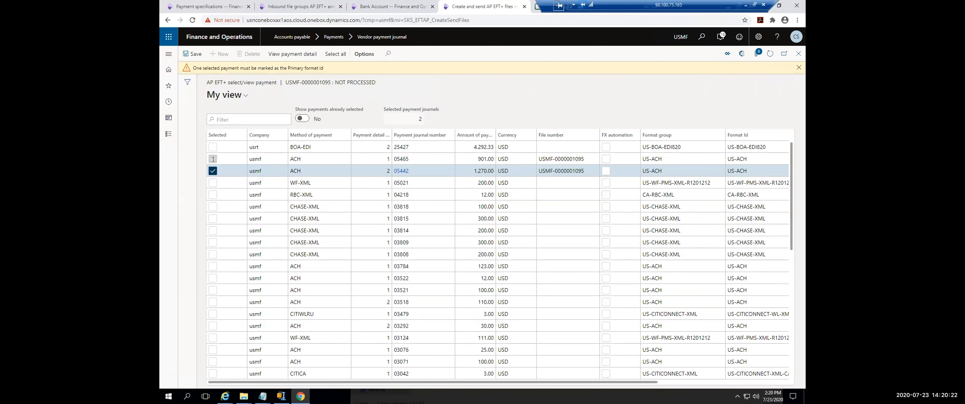
left_click(798, 55)
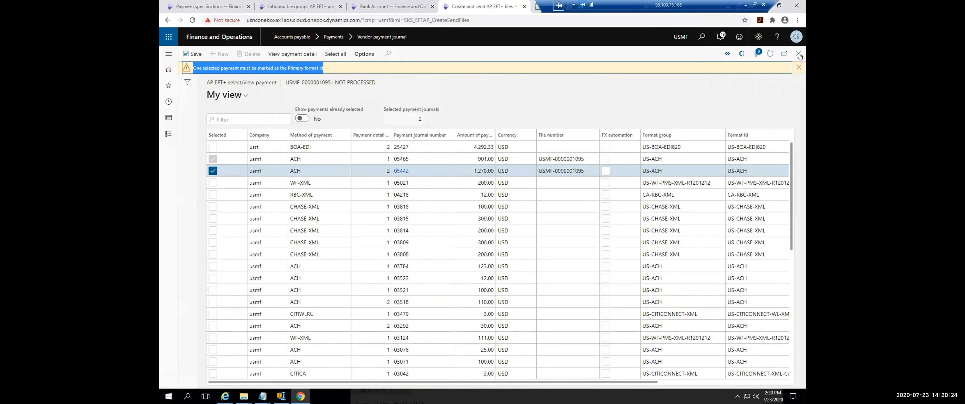
left_click(798, 55)
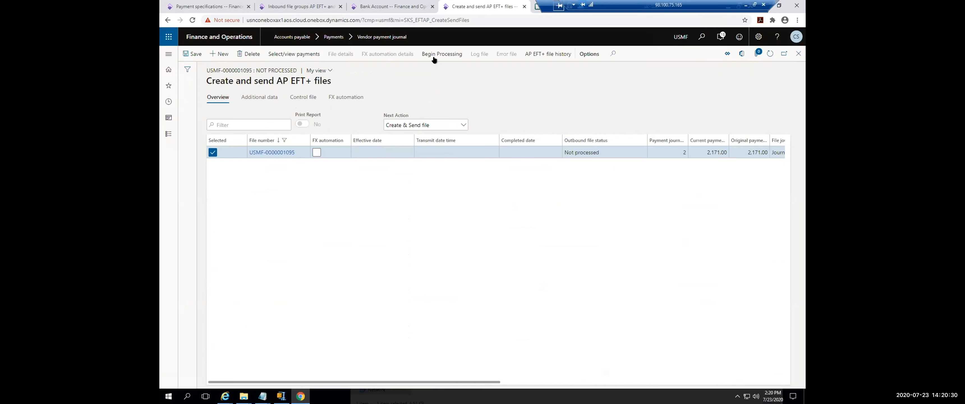
left_click(435, 124)
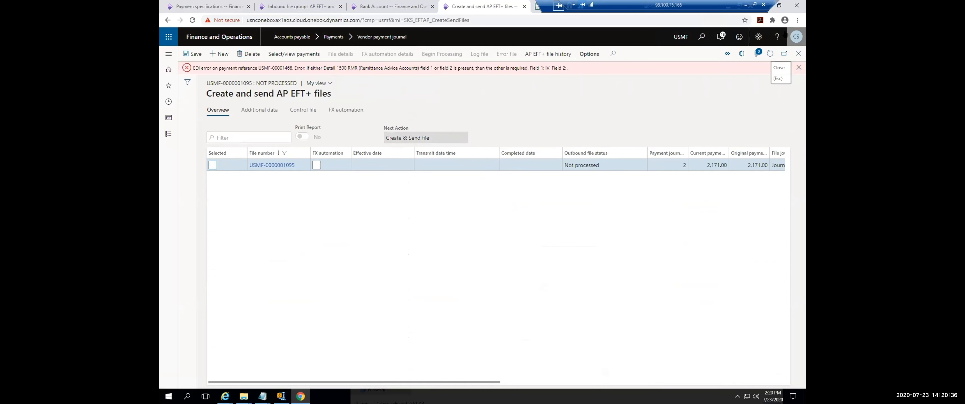
left_click(799, 68)
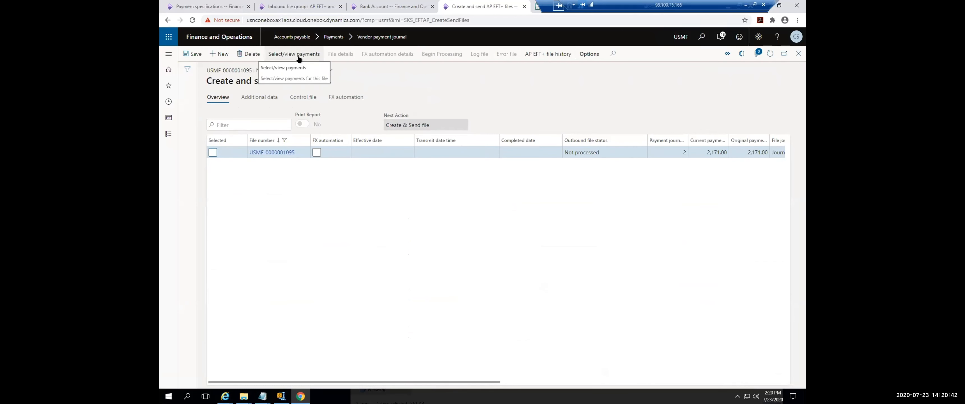
Step: Deselect payment journals 05465 and 05442 from the file, and reselect only journal 05465 as its payment
left_click(307, 55)
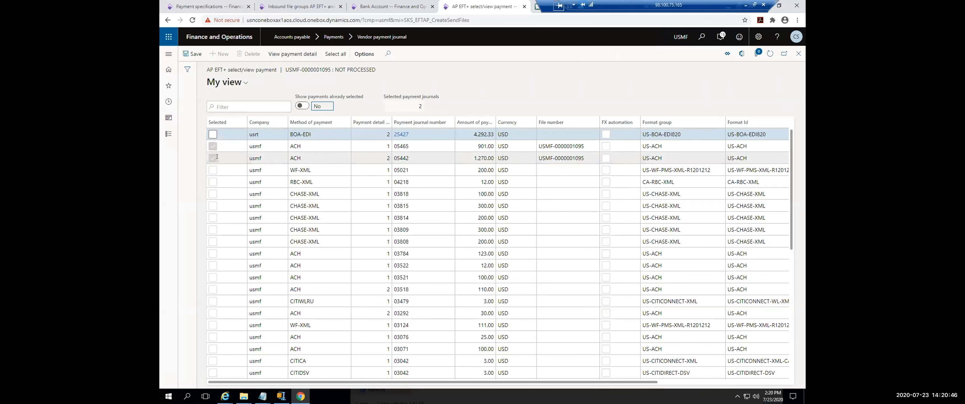
left_click(214, 154)
left_click(213, 146)
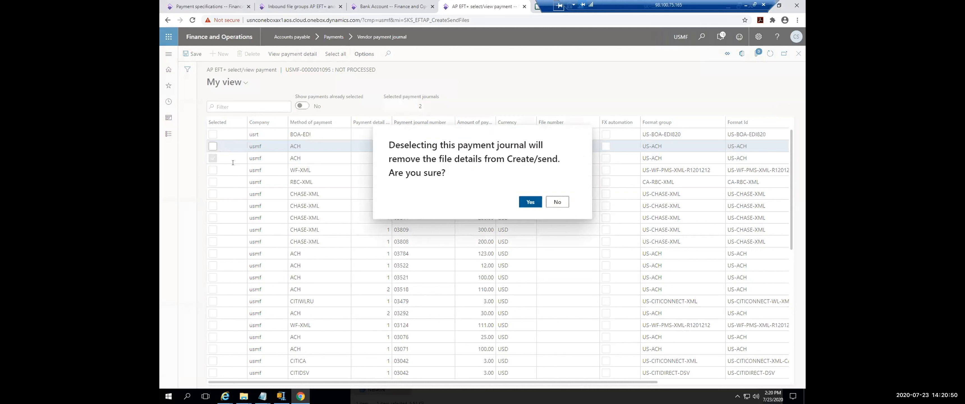
left_click(530, 202)
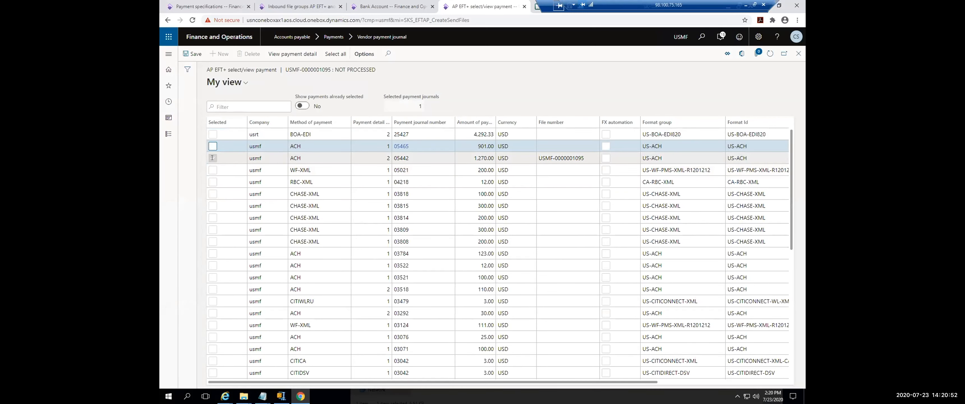
left_click(212, 157)
left_click(530, 202)
left_click(213, 146)
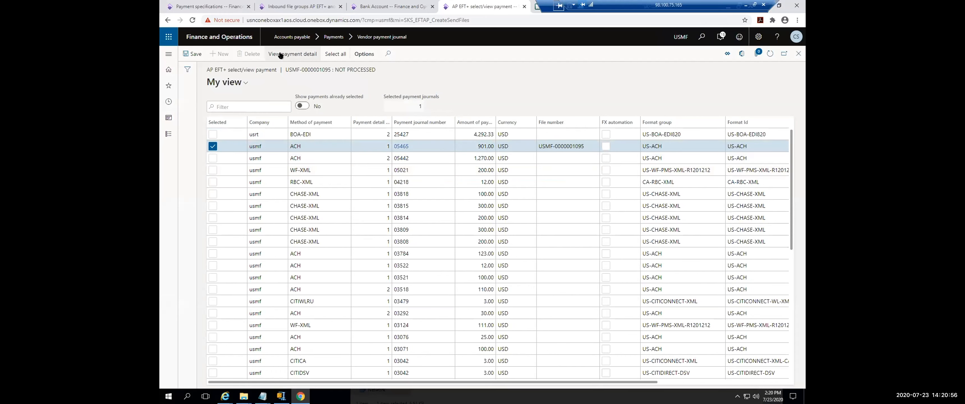
left_click(799, 53)
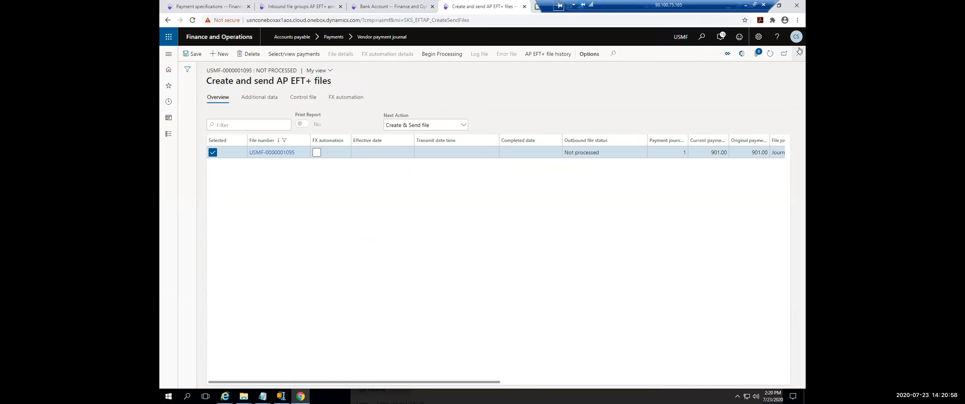
Step: Process the outbound file with the Create & Send file action and check its payment details
left_click(431, 54)
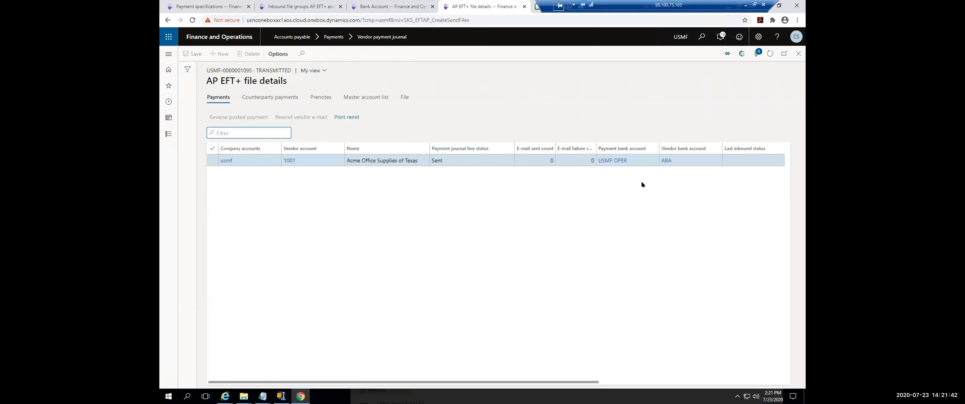
left_click(797, 54)
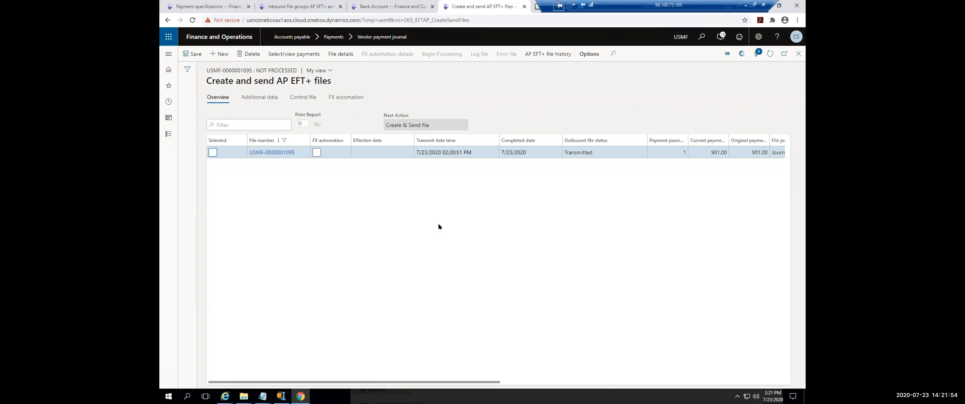
left_click(293, 10)
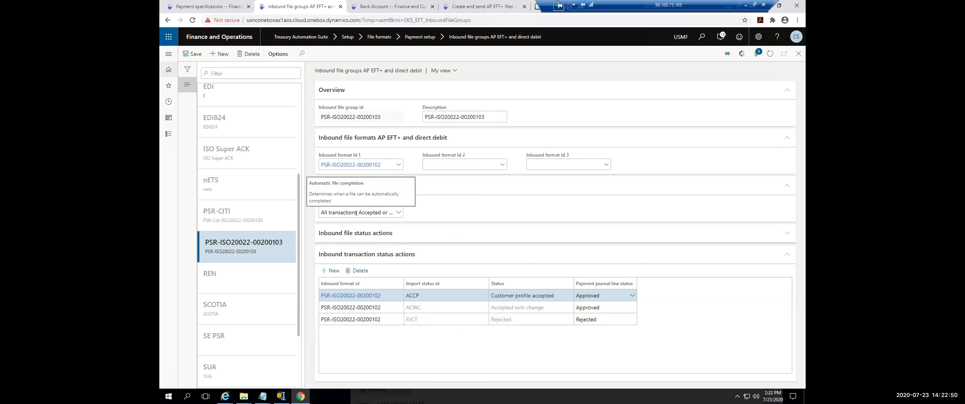
left_click(394, 212)
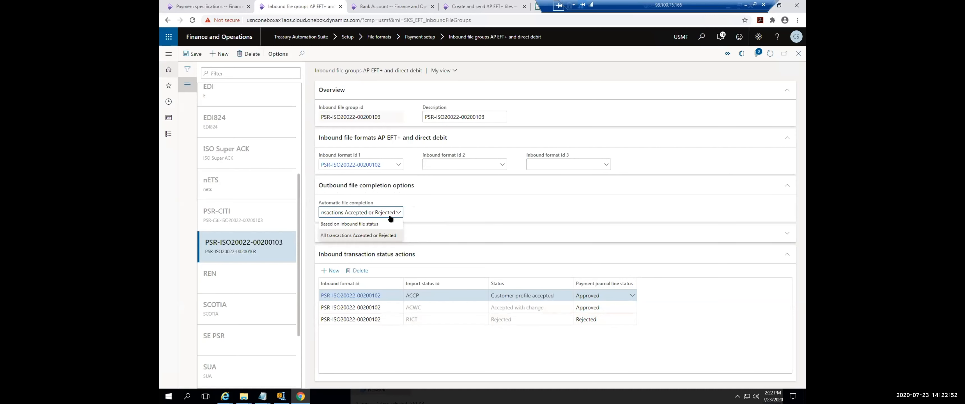
left_click(449, 212)
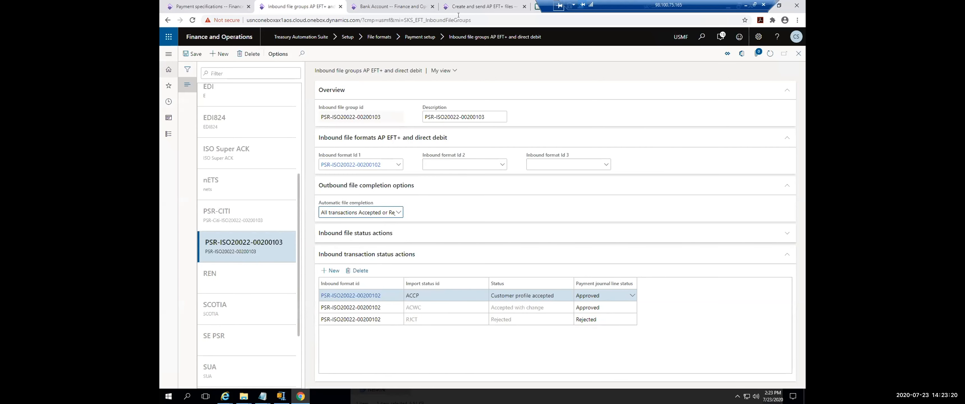
left_click(472, 6)
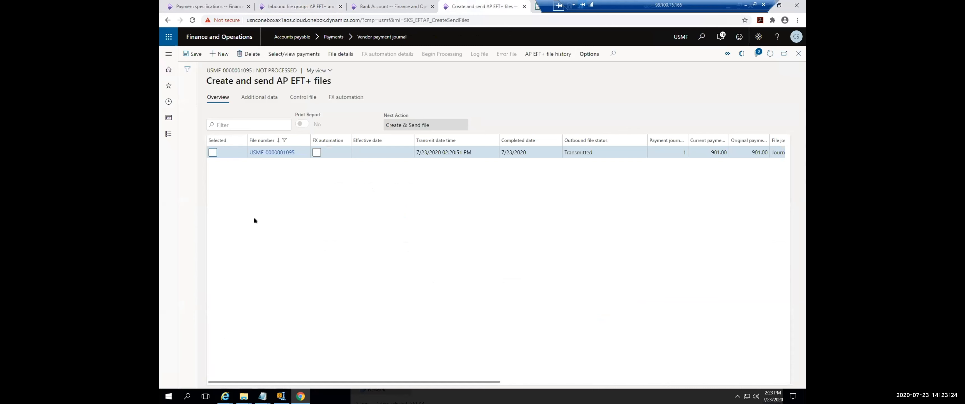
Step: Complete the transmitted file using the Complete/Keep next action
left_click(212, 153)
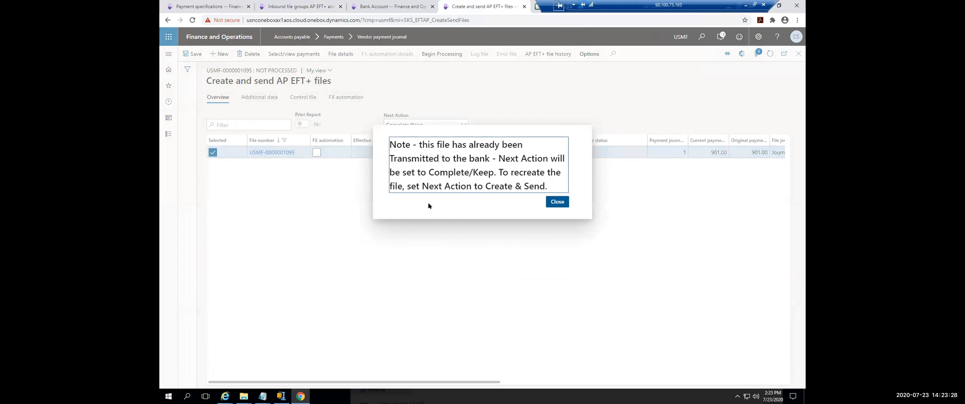
left_click(549, 201)
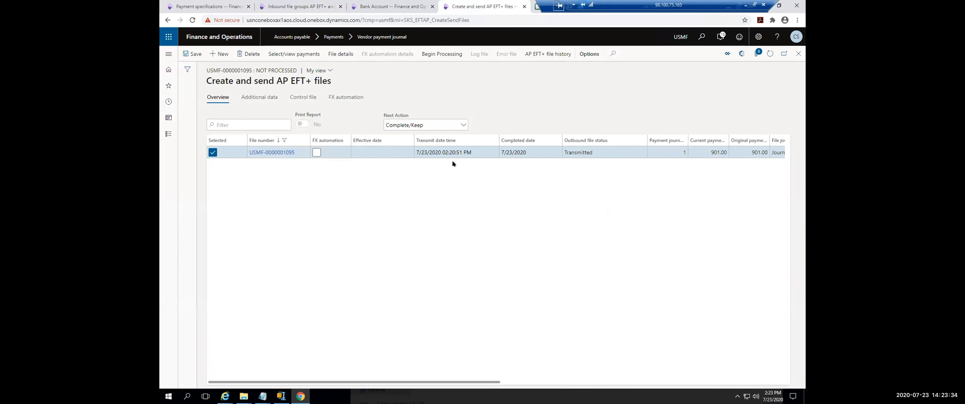
left_click(438, 53)
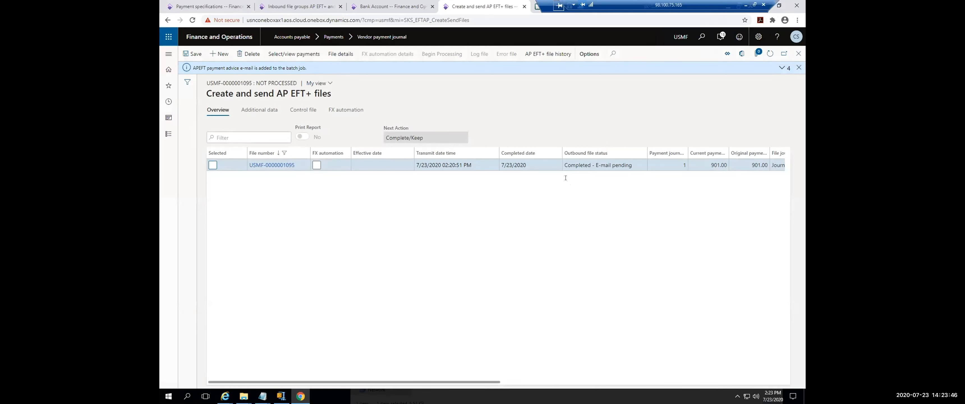
left_click(798, 67)
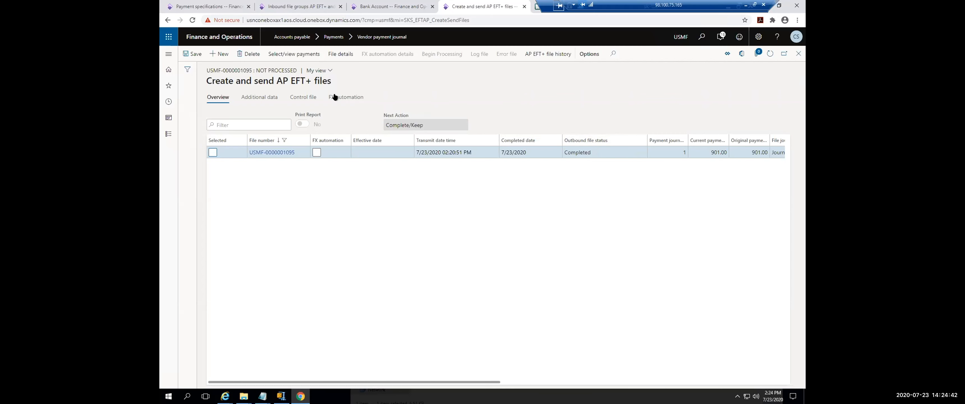
Step: Reverse the completed file's posted vendor payment with reversal date 7/23/2020
left_click(341, 54)
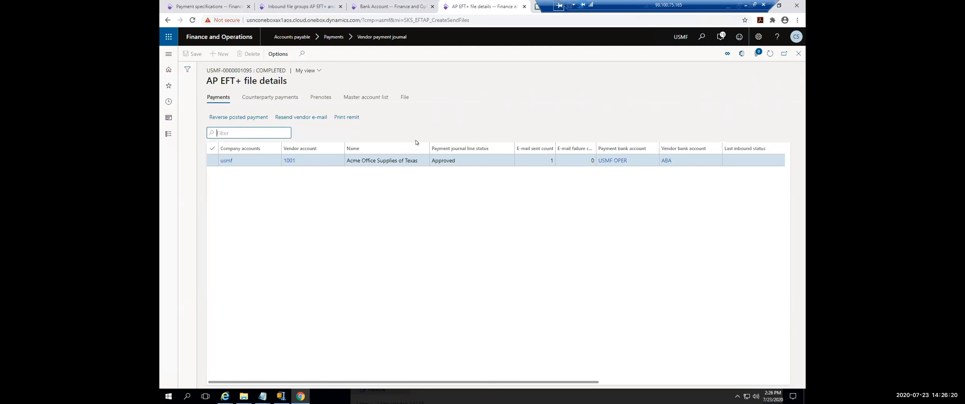
left_click(255, 118)
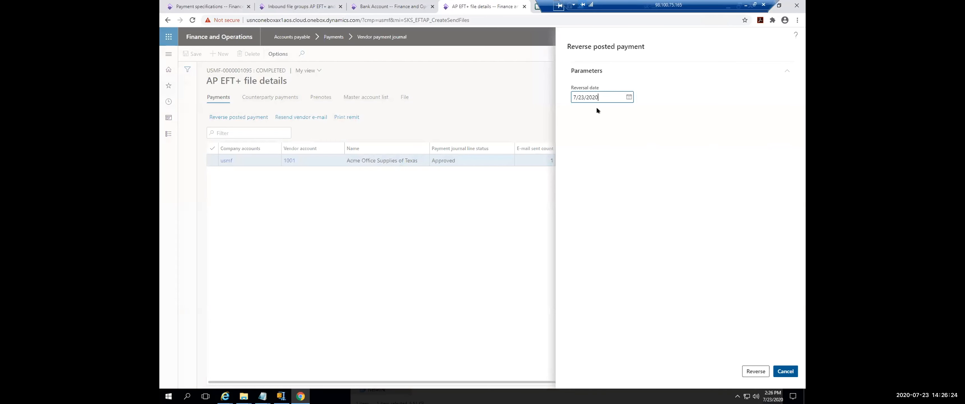
left_click(755, 371)
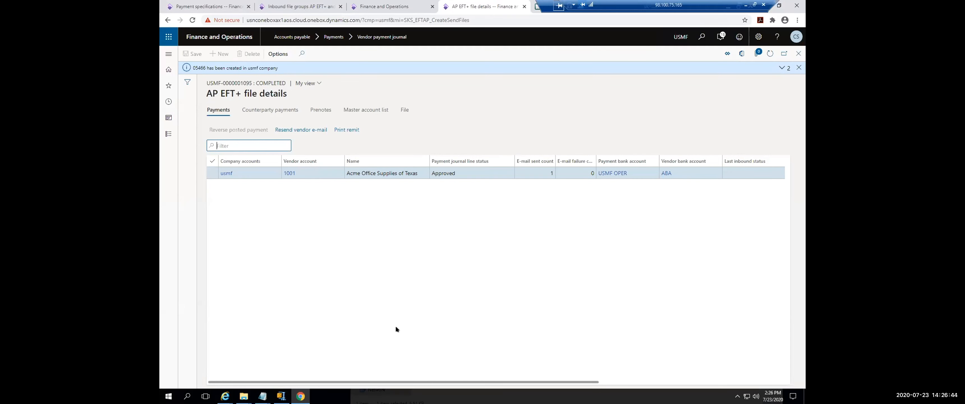
left_click(798, 68)
Step: Close the AP EFT+ file pages to return to the vendor payments journal lines, and dismiss the message there
left_click(799, 53)
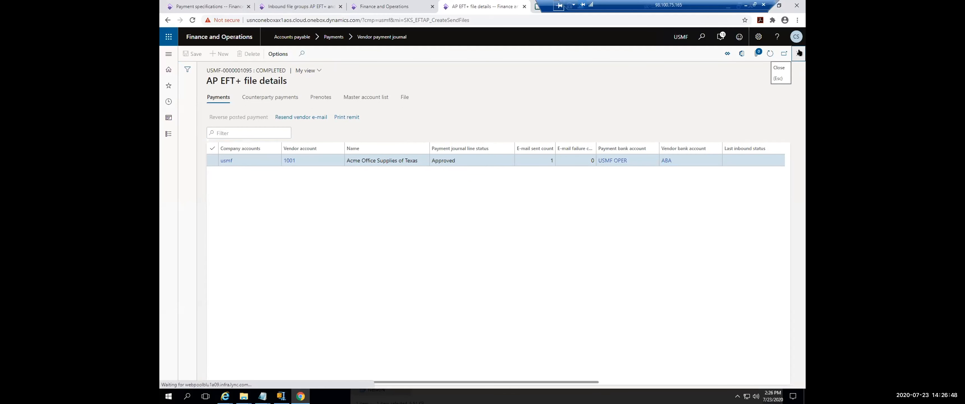
left_click(797, 54)
left_click(797, 54)
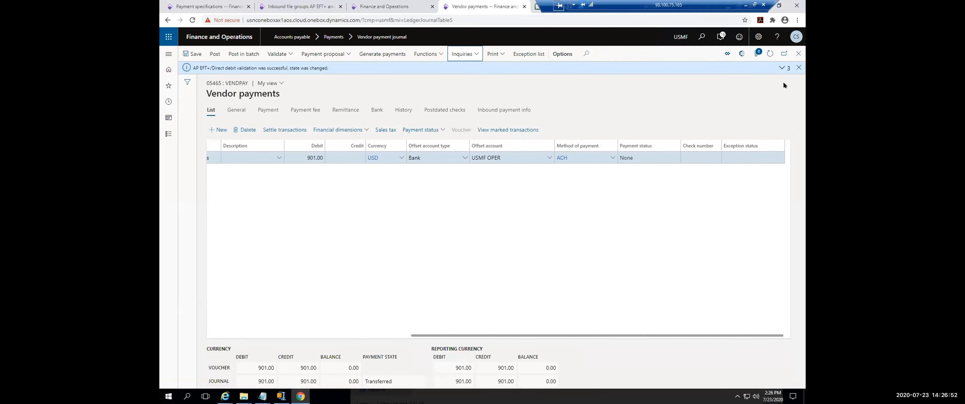
left_click(797, 67)
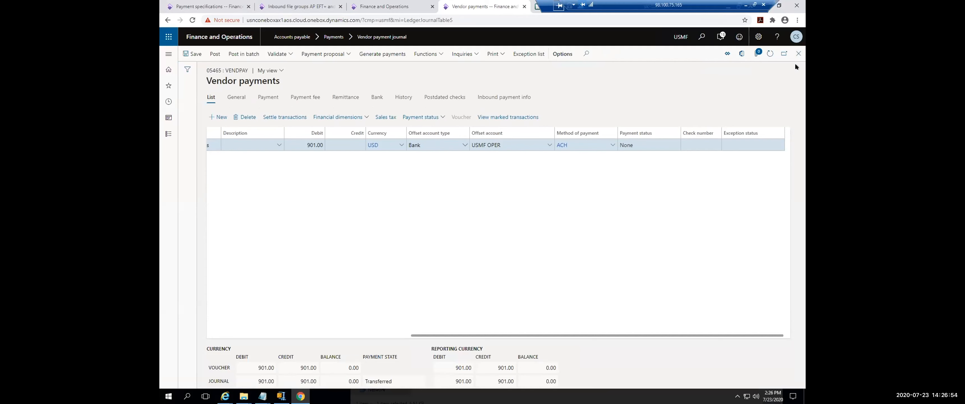
Step: Close the vendor payment lines, and open the Treasury Automation Suite parameters from the payment specifications session
left_click(797, 54)
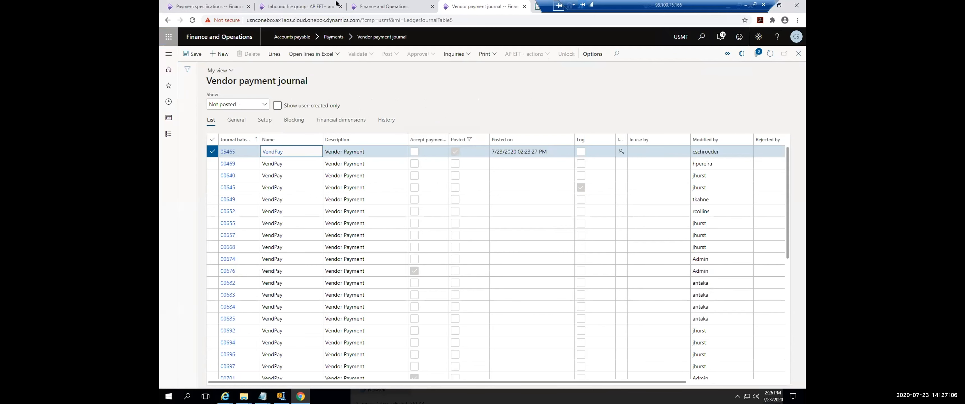
left_click(389, 6)
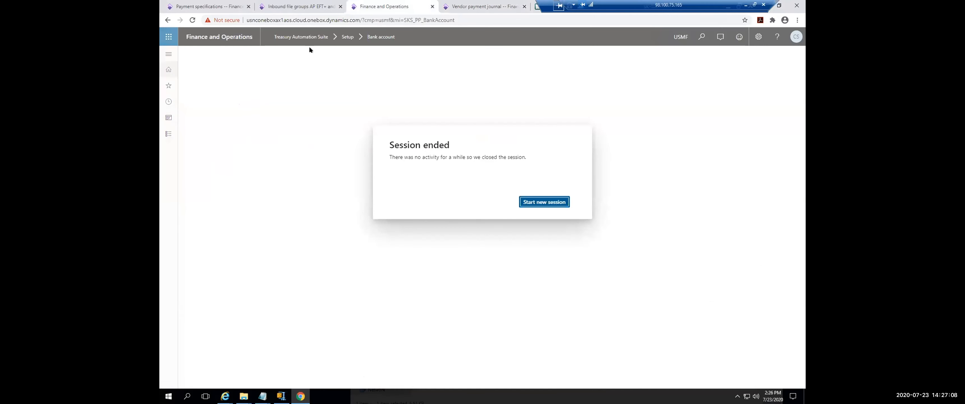
left_click(212, 6)
left_click(164, 55)
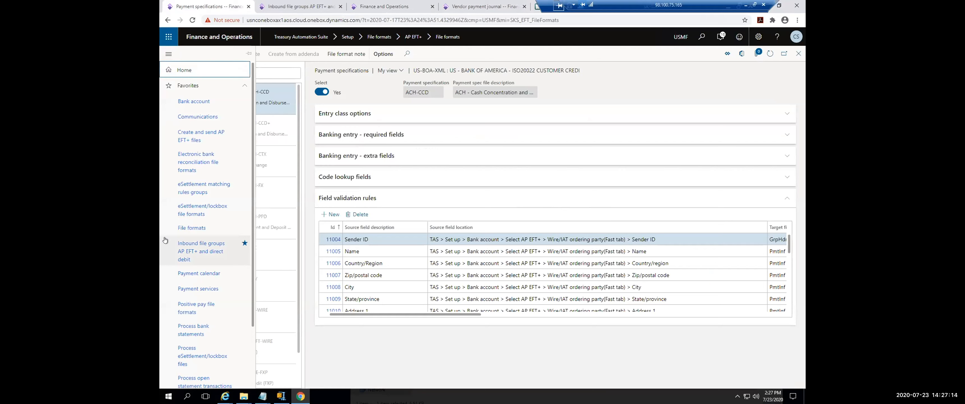
scroll(197, 321, "down", 2)
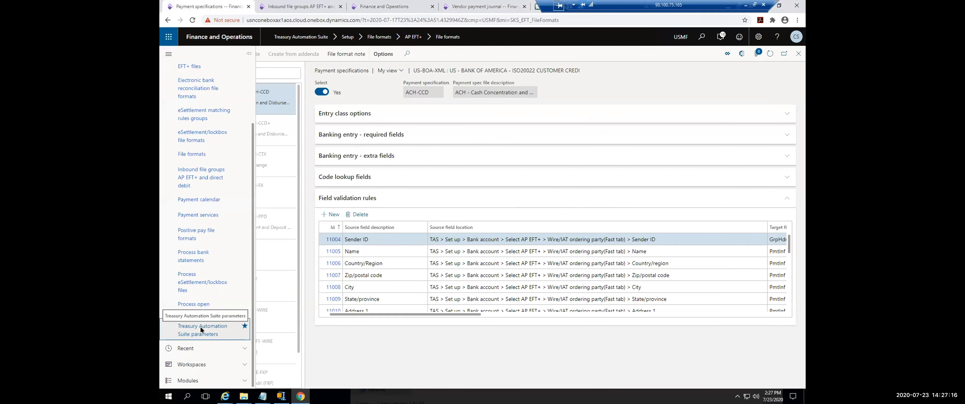
left_click(200, 326)
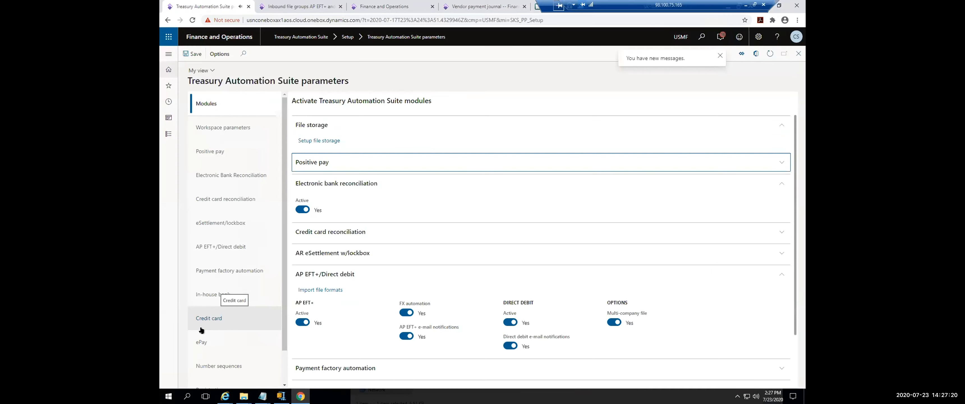
Step: Open AP EFT+ setup from the AP EFT+/Direct debit parameters, and review its general options through payment reversal, account approval and defaults
left_click(258, 248)
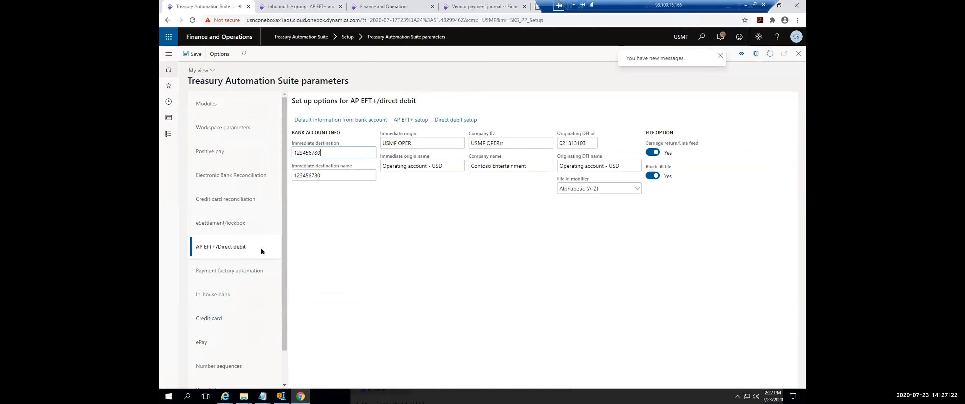
left_click(406, 119)
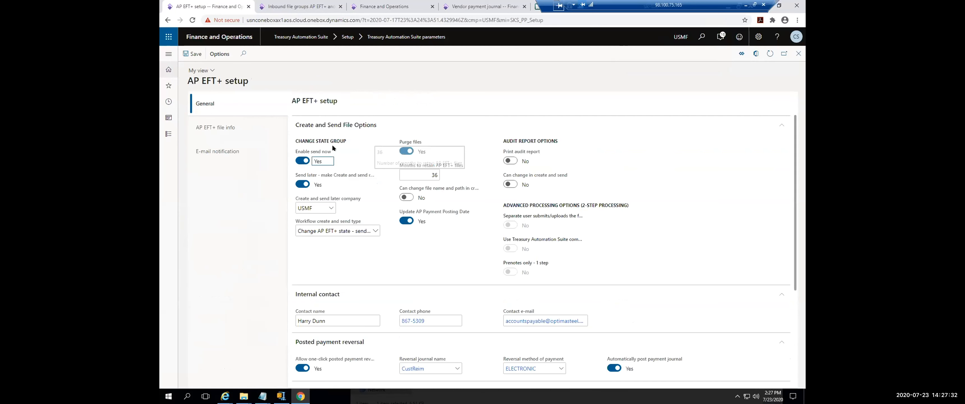
scroll(347, 160, "down", 3)
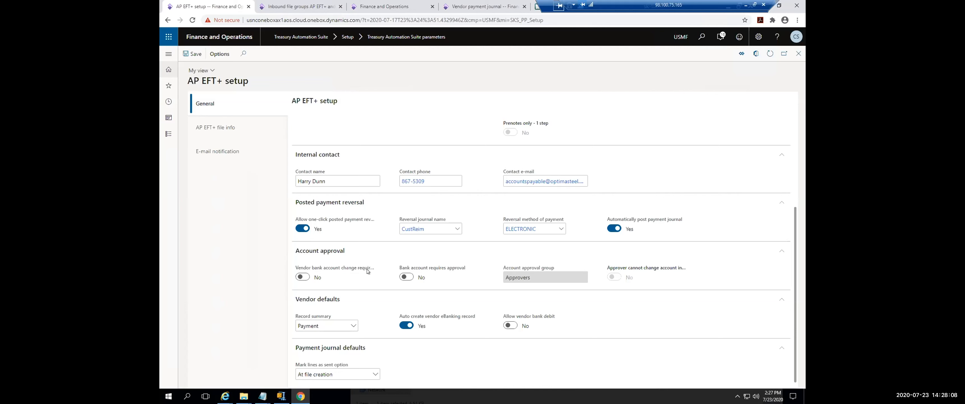
Step: Try enabling the approval requirement for vendor bank account changes, and switch it back to No
left_click(305, 277)
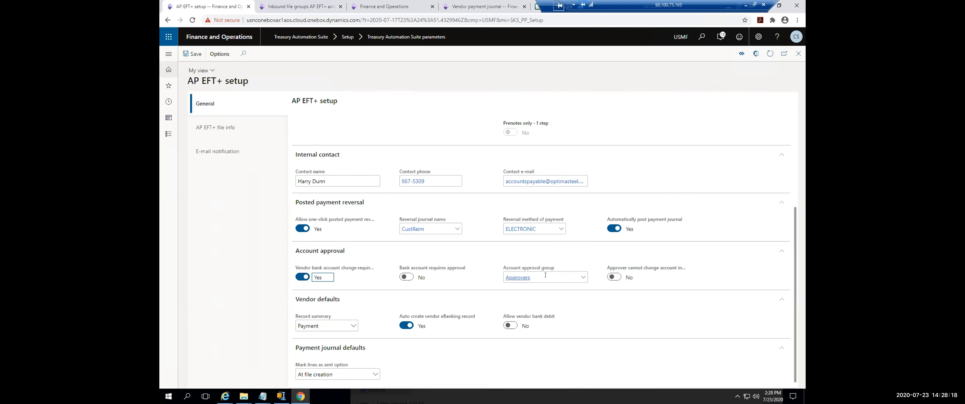
mouse_move(545, 275)
left_click(303, 277)
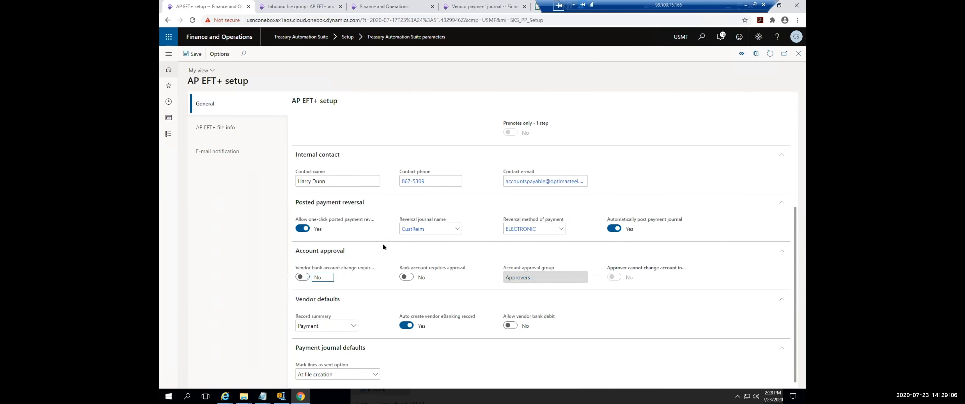
Step: Review the AP EFT+ e-mail notification defaults, and open the calendar generator of the Treasury Automation Suite payment calendar
left_click(227, 154)
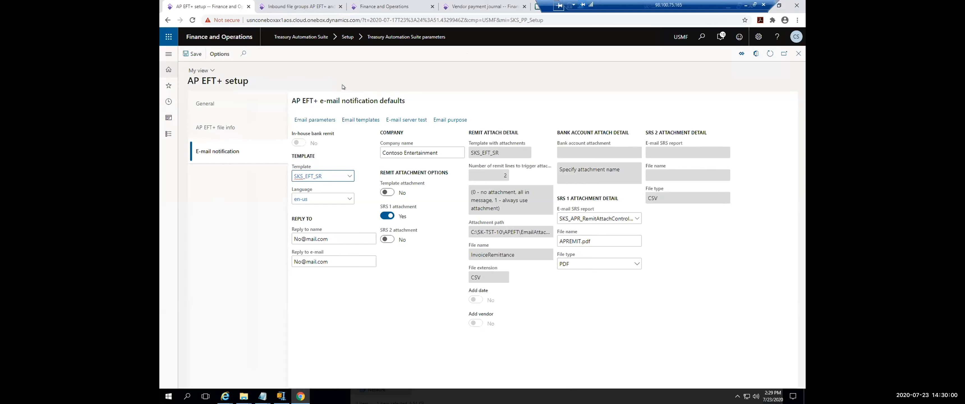
left_click(169, 53)
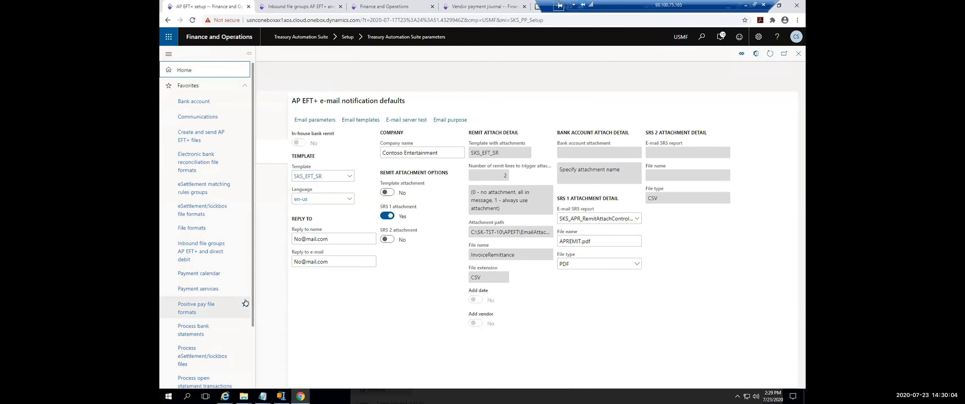
scroll(248, 297, "down", 3)
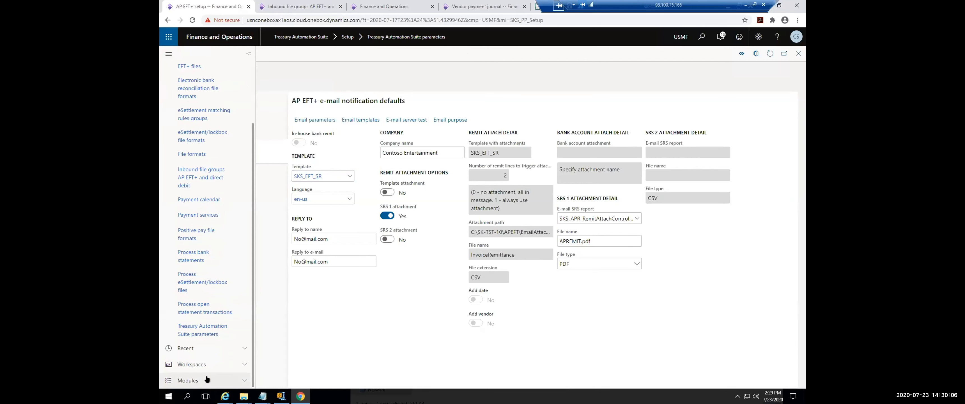
left_click(241, 381)
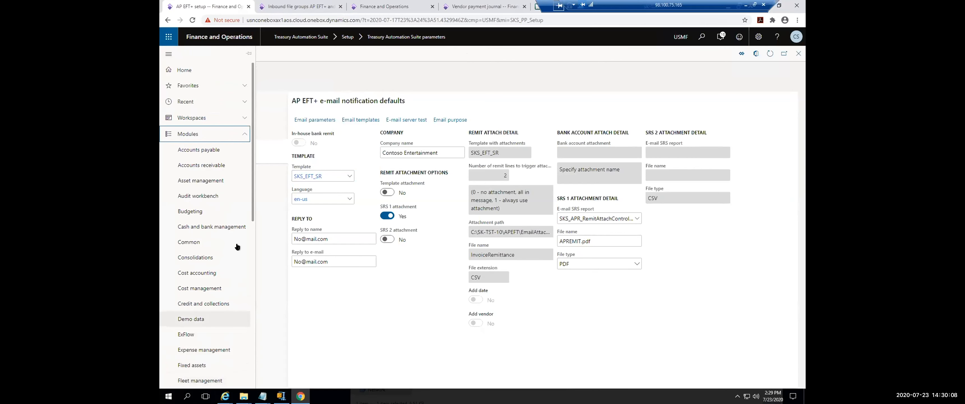
scroll(238, 337, "down", 10)
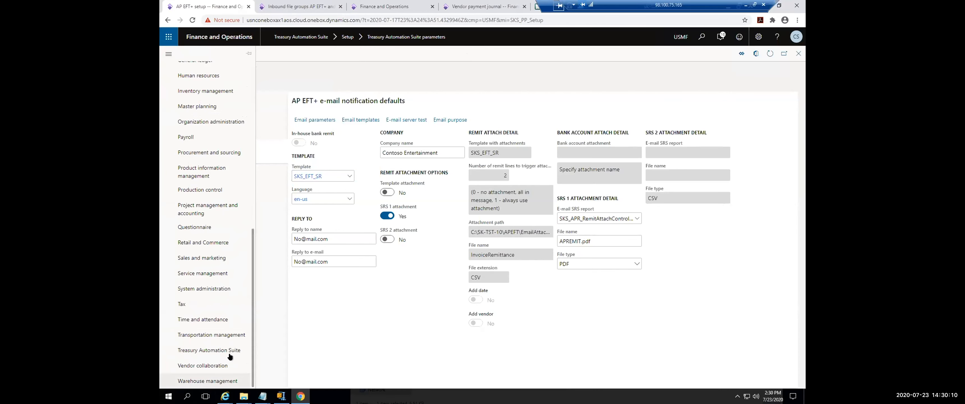
left_click(219, 351)
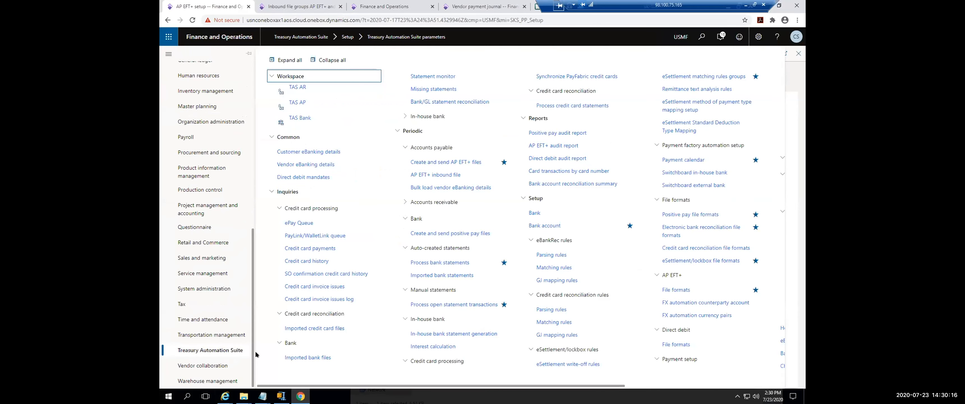
left_click(679, 162)
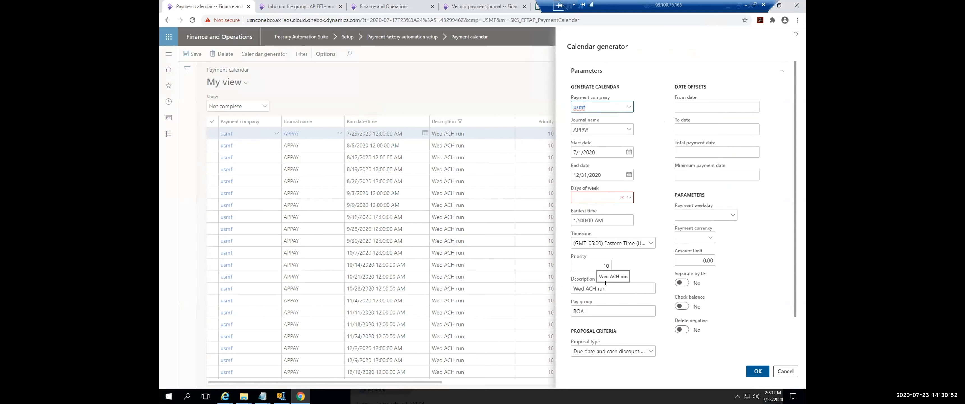
Step: Set the calendar generator's days of week to Wednesday and its start date to 8/1/2020
left_click(627, 197)
left_click(602, 245)
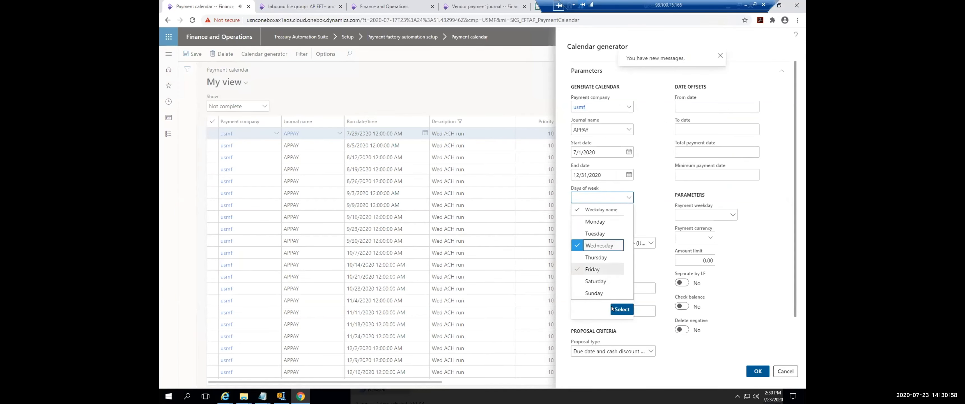
left_click(621, 308)
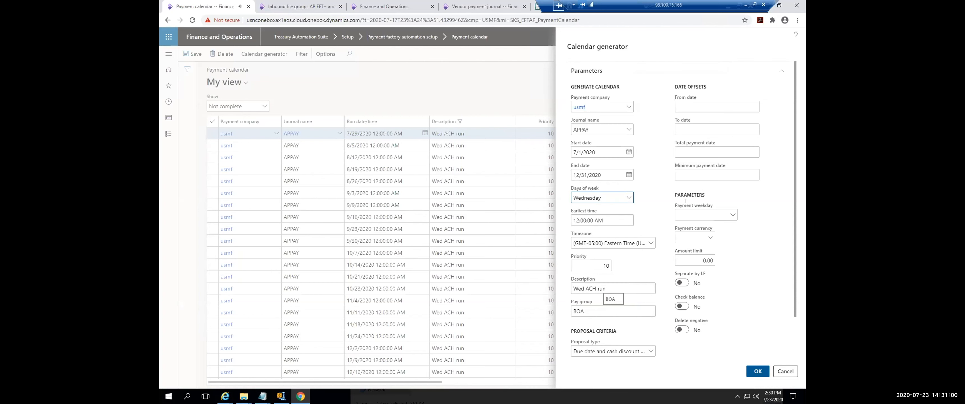
double_click(574, 152)
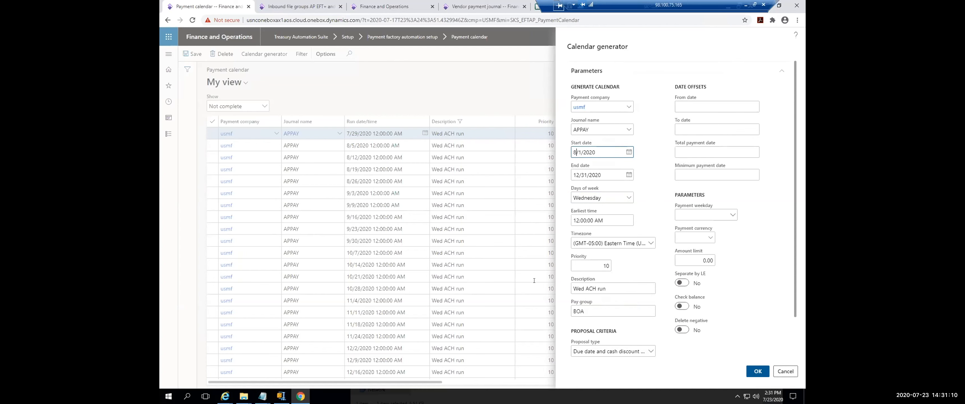
Step: Examine the calendar generator's pay group and its available proposal types, keeping Due date and cash discount date
left_click(587, 309)
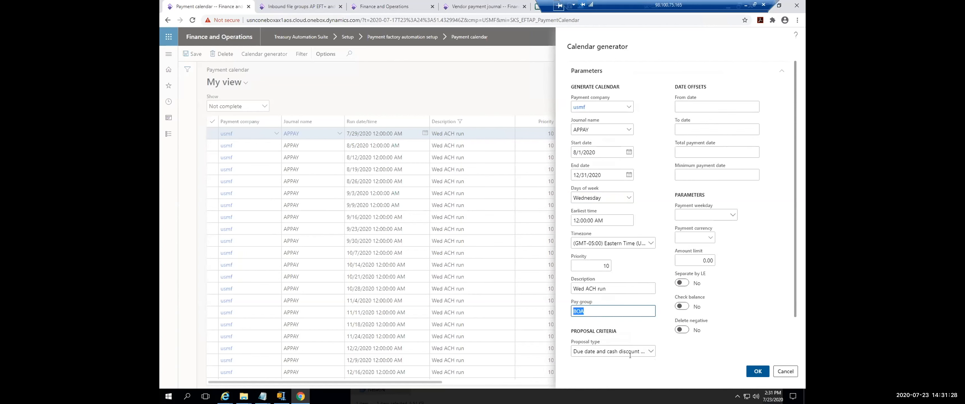
left_click(651, 351)
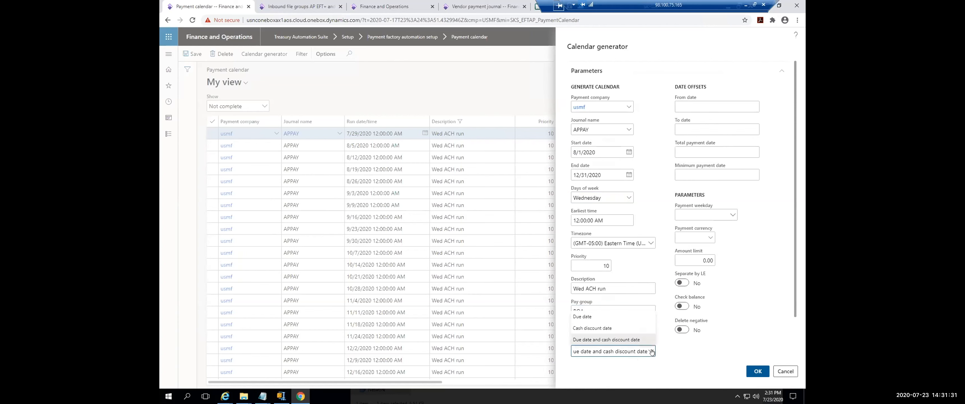
left_click(669, 353)
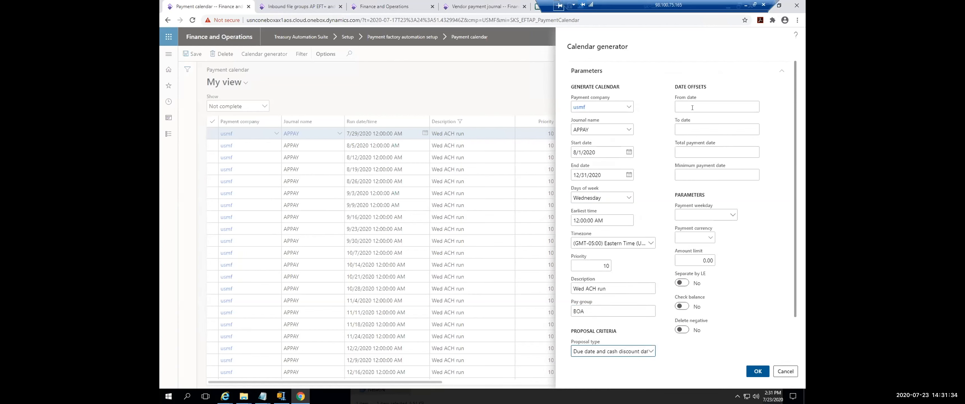
Step: Enter date offsets of 7 for the To date and 1 for the total payment date
left_click(716, 129)
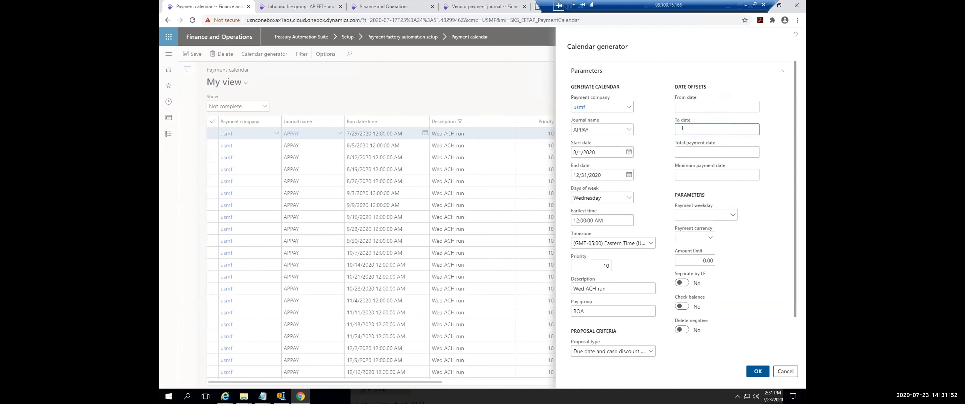
type("7")
left_click(688, 152)
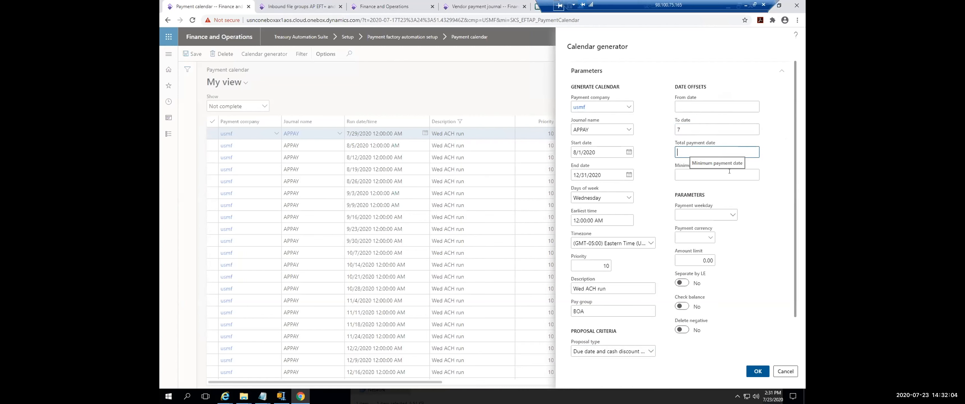
type("1")
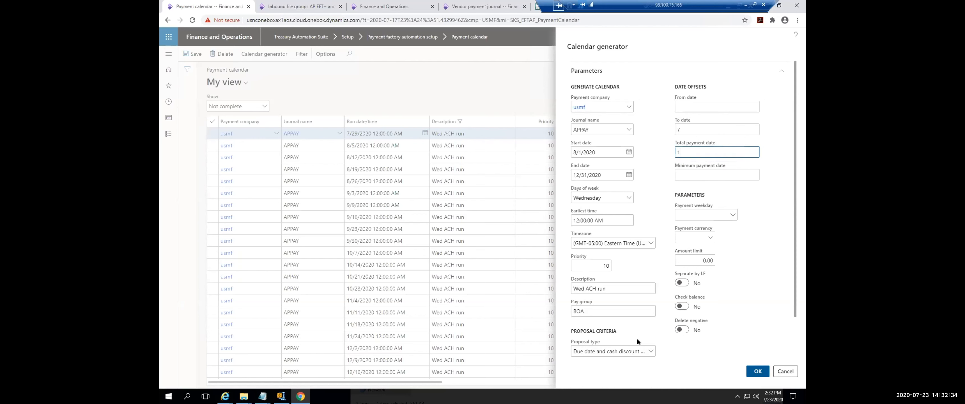
Step: Examine the calendar generator's Records to include criteria and its filter, and cancel the generator without creating entries
scroll(732, 329, "down", 2)
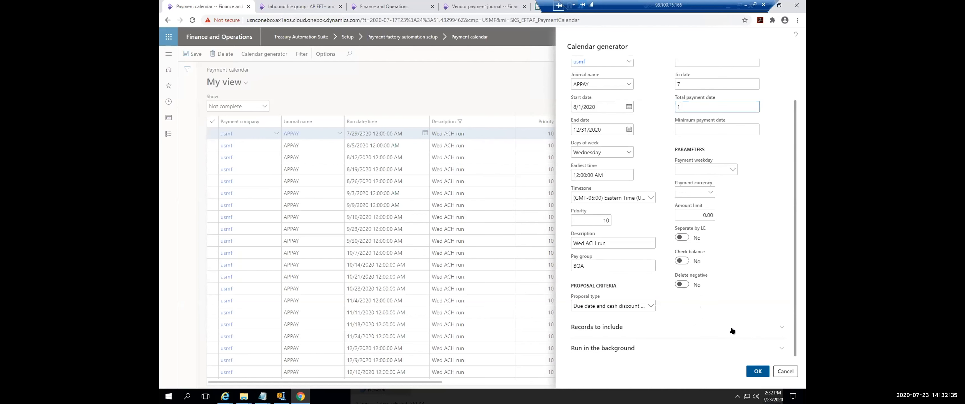
left_click(607, 330)
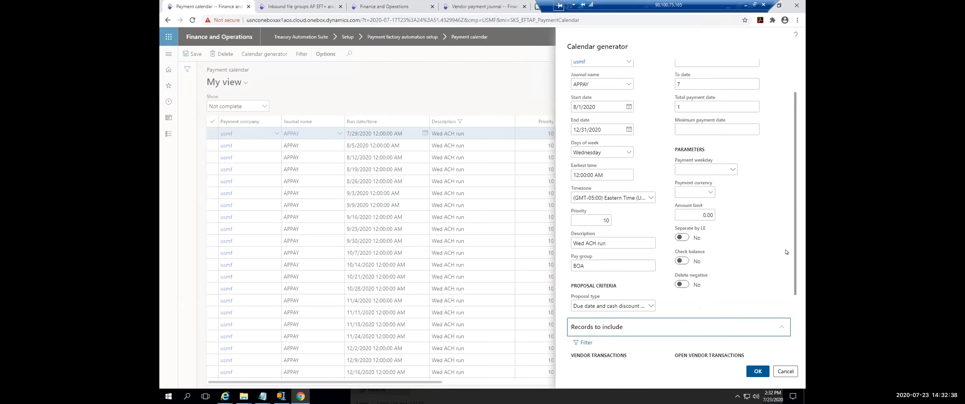
left_click_drag(793, 226, 794, 354)
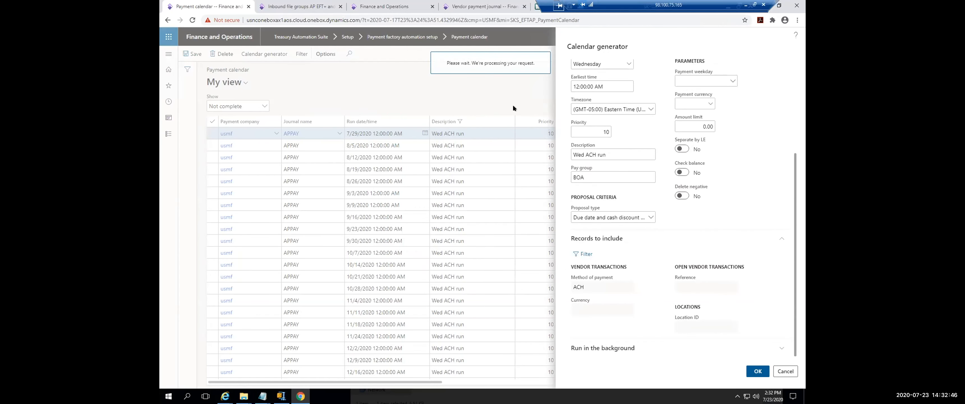
left_click(785, 372)
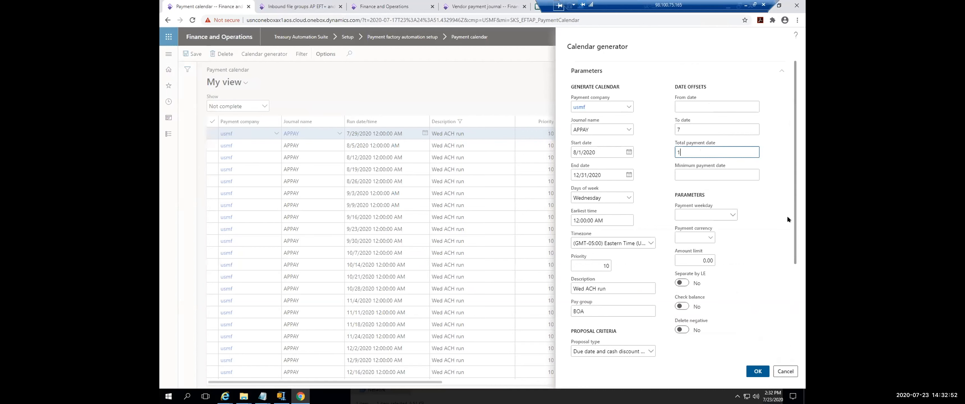
left_click_drag(794, 201, 794, 293)
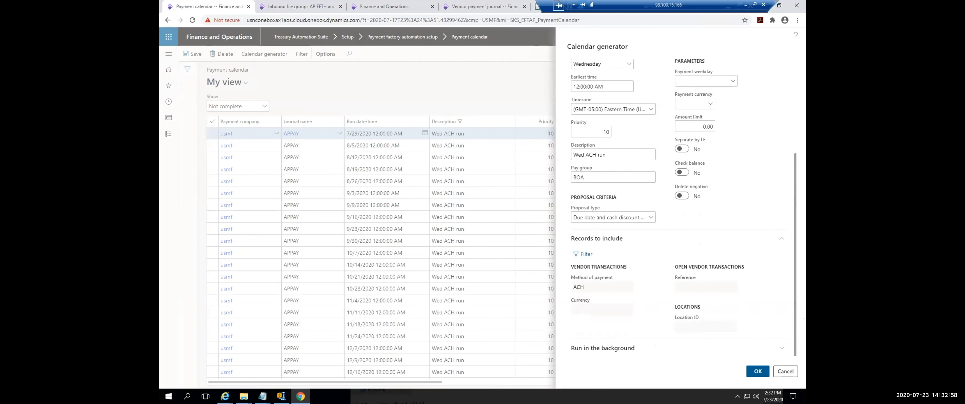
left_click(785, 372)
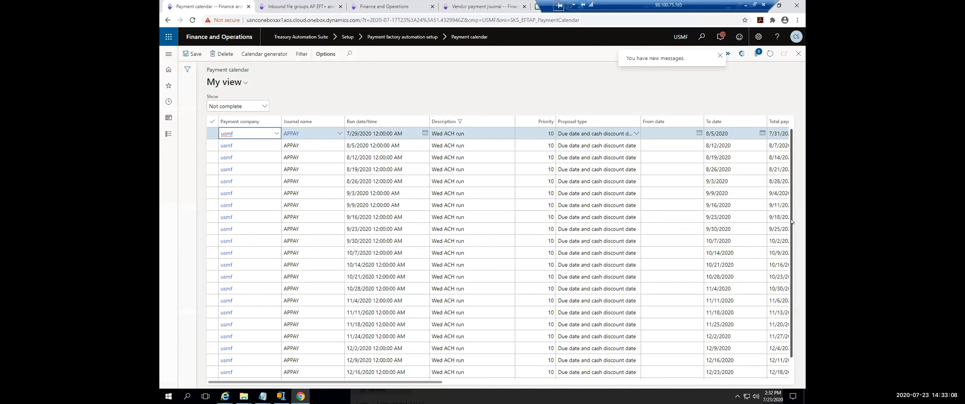
Step: Review the scheduled Wed ACH run entries in the payment calendar
left_click_drag(790, 220, 794, 280)
left_click_drag(415, 385, 516, 386)
left_click_drag(298, 391, 283, 390)
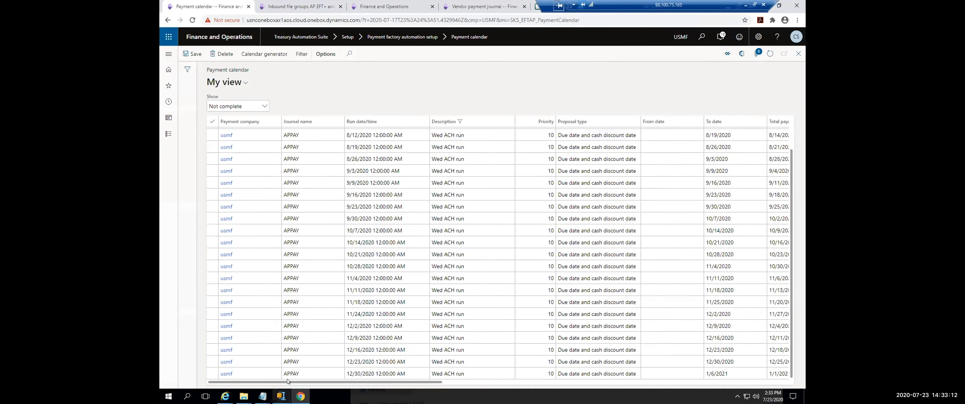
scroll(354, 176, "up", 1)
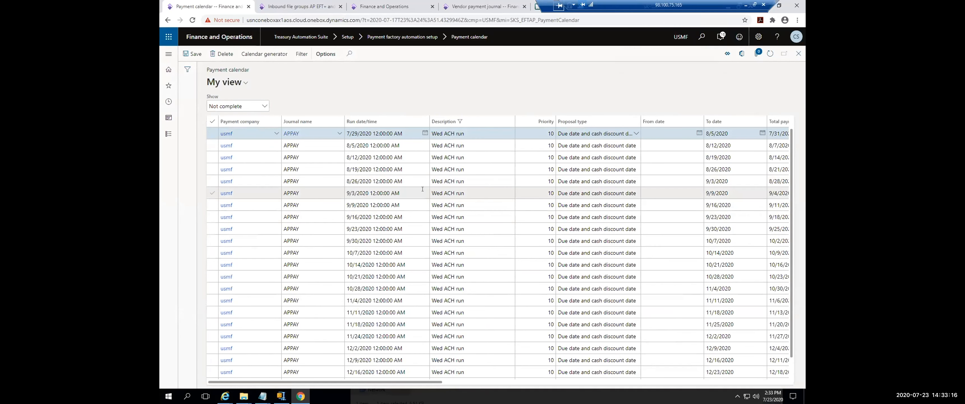
scroll(396, 237, "down", 1)
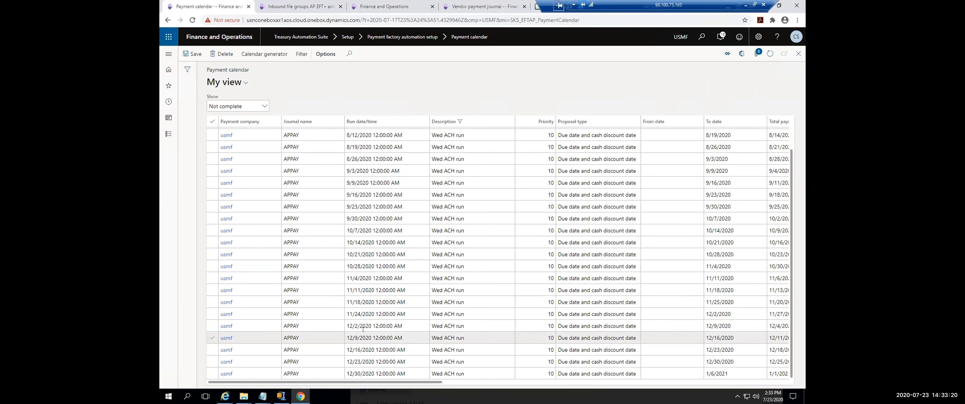
Step: Review the 11/24/2020 run date and the To date of the 11/18/2020 run in the payment calendar
left_click(356, 313)
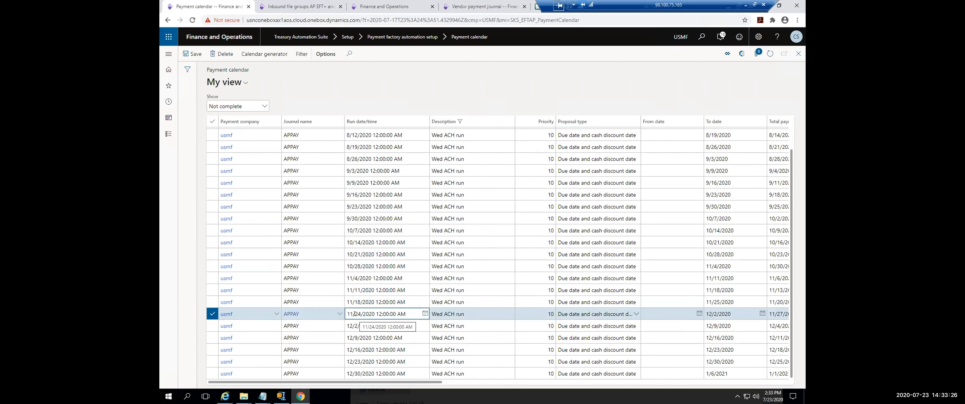
left_click_drag(353, 314, 363, 313)
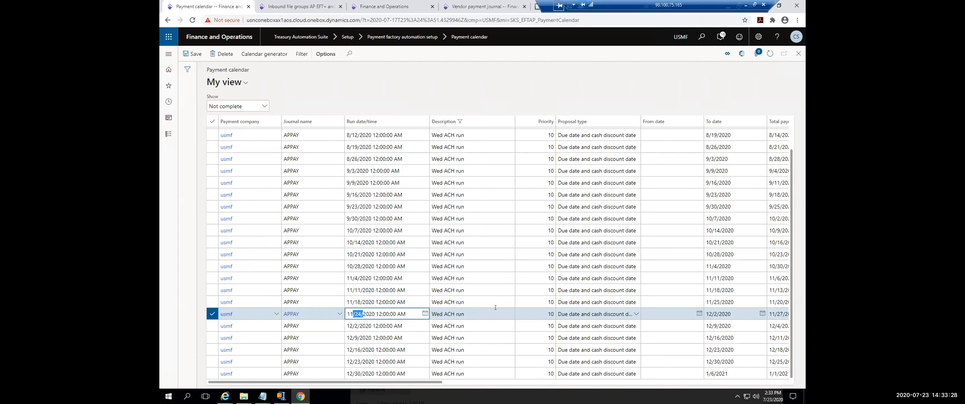
mouse_move(716, 301)
left_mouse_down()
mouse_move(724, 301)
mouse_move(709, 301)
left_mouse_up()
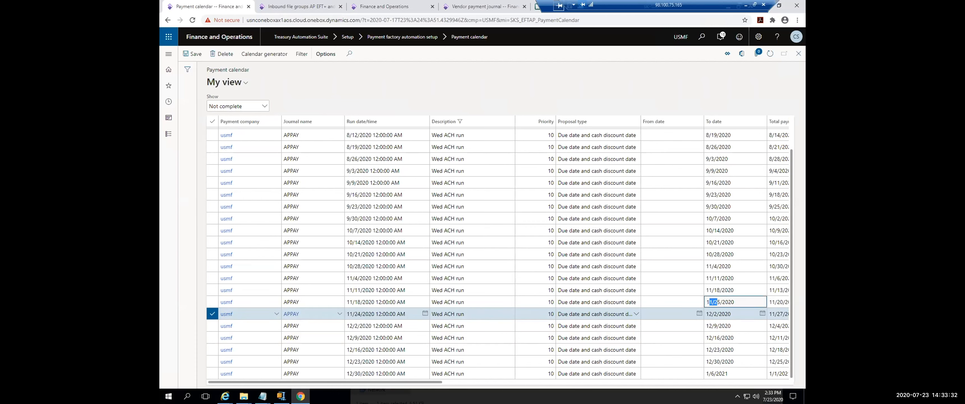
mouse_move(263, 396)
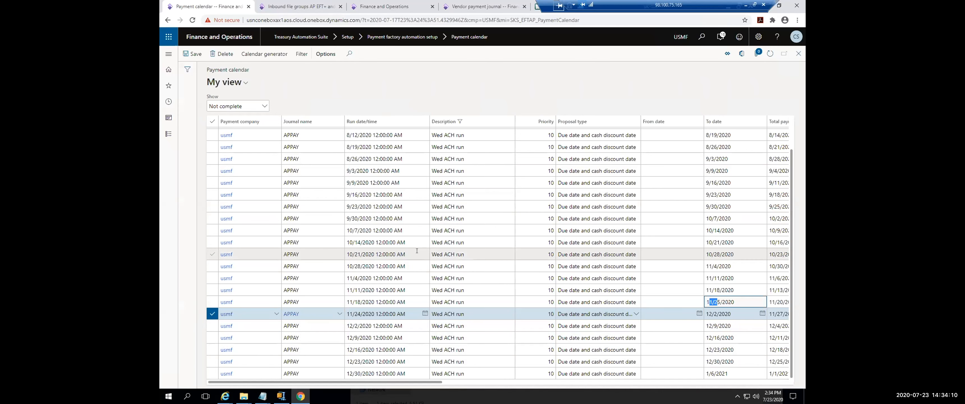
scroll(427, 256, "up", 1)
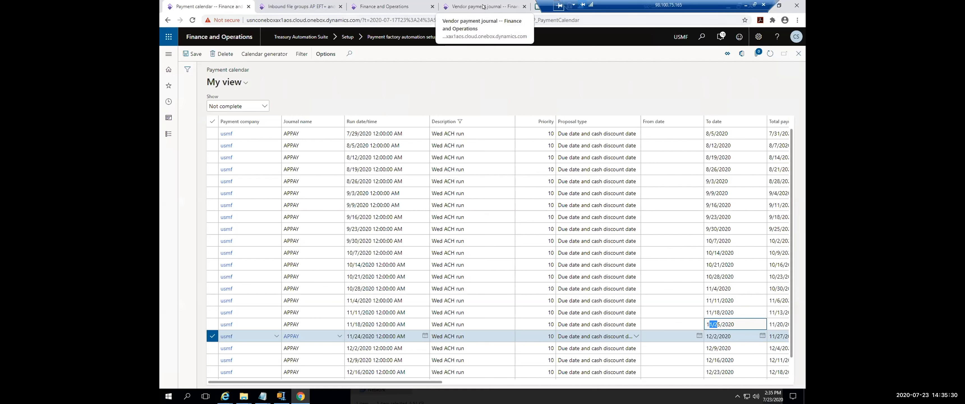
Step: Open the Bank Account setup from the other Finance and Operations page and look through the list of bank accounts
left_click(303, 7)
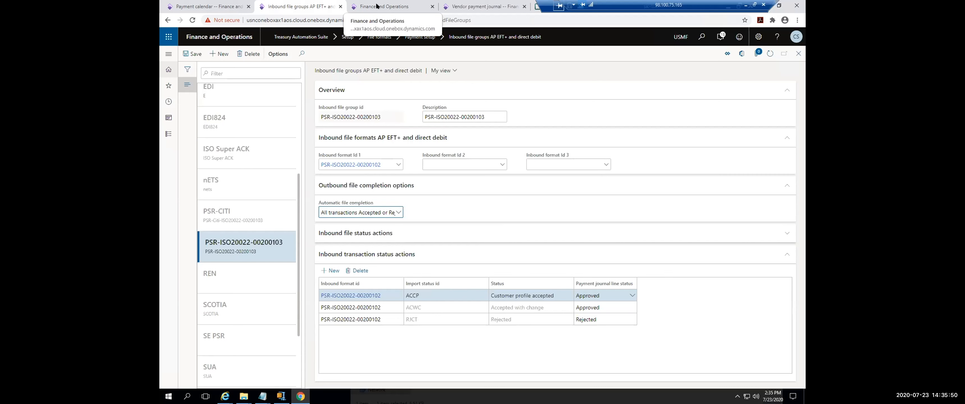
left_click(390, 7)
left_click(547, 206)
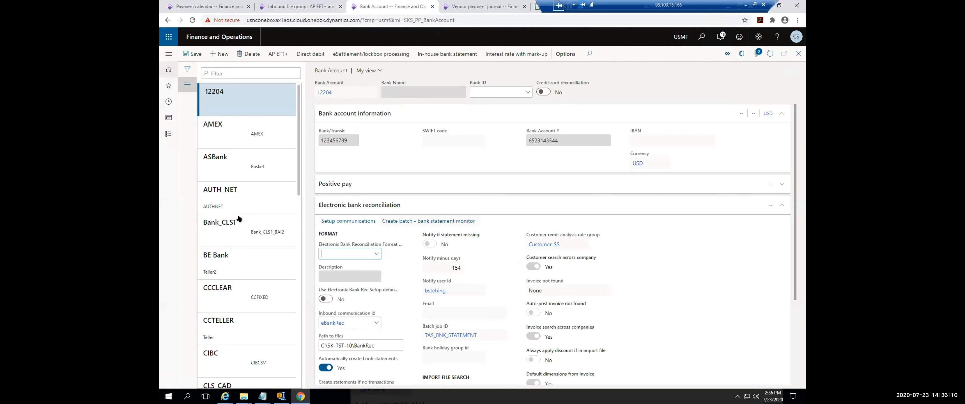
scroll(255, 278, "down", 10)
scroll(254, 277, "down", 4)
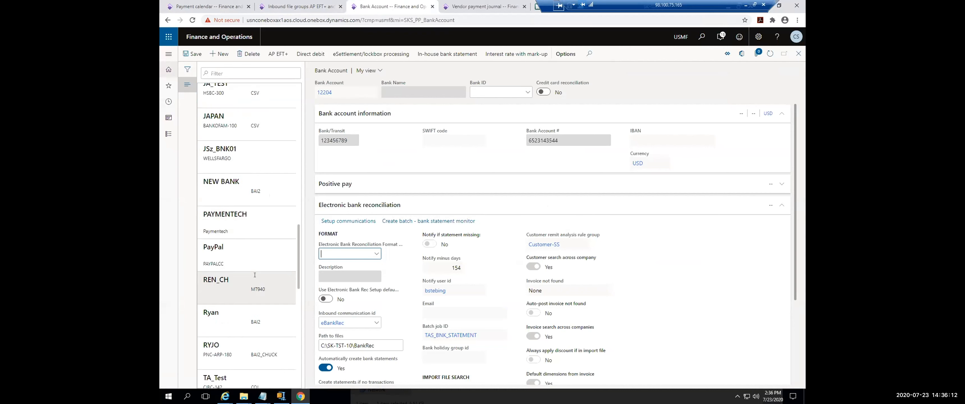
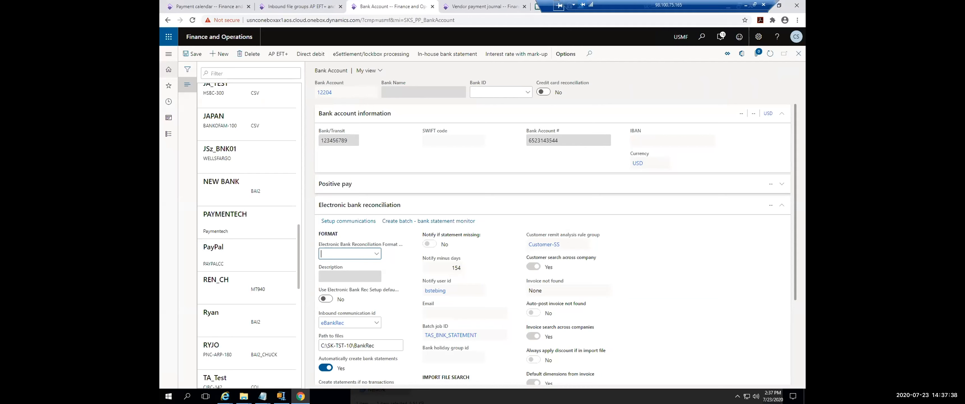
Step: Switch to the bank recon cc workbook in Excel, review its bank account and gateway statement example, and return to Finance and Operations
key("alt+Tab")
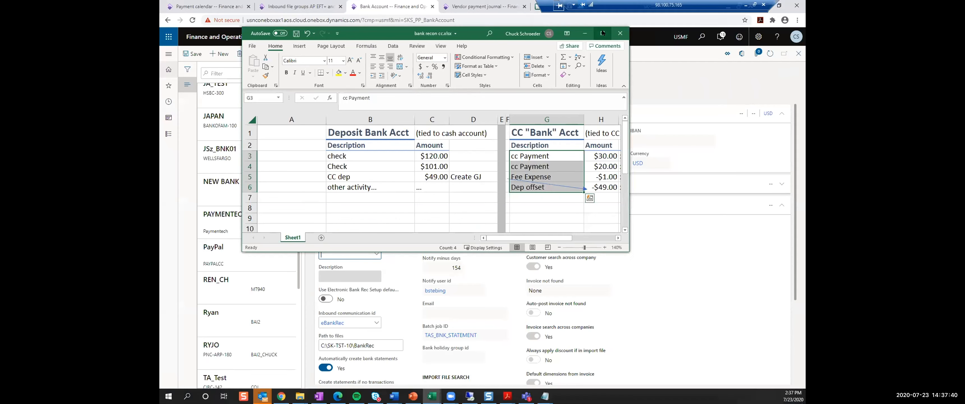
left_click(602, 33)
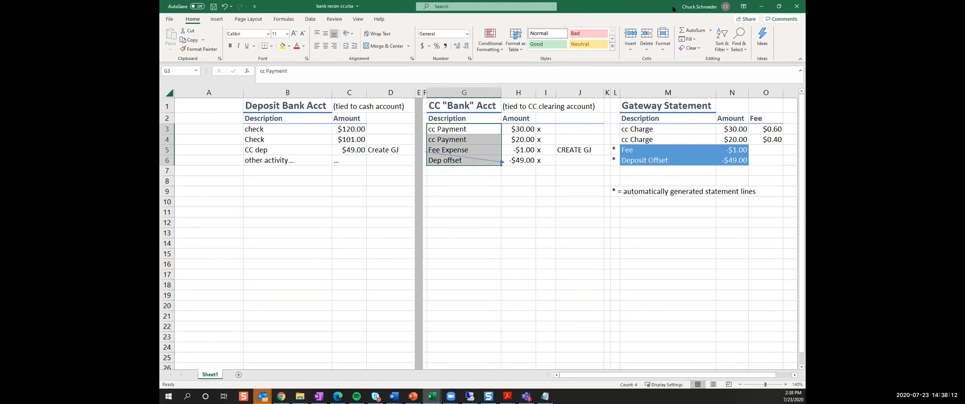
key("alt+Tab")
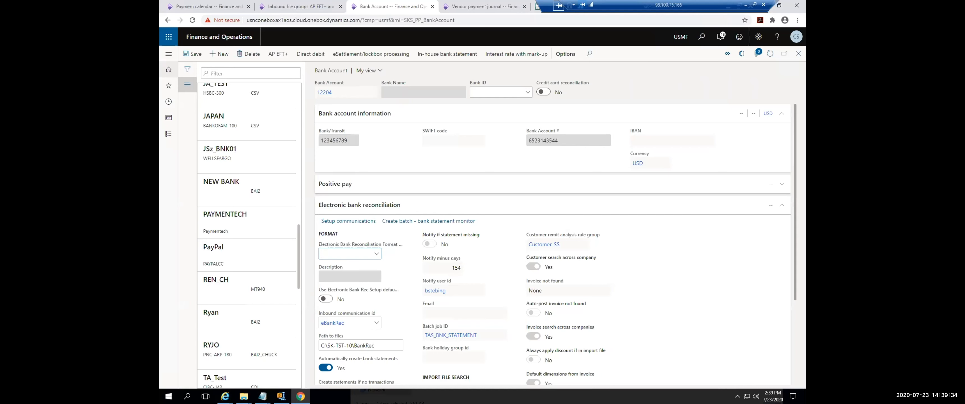
Step: Open the Treasury Automation Suite parameters from the Treasury Automation Suite module
left_click(169, 56)
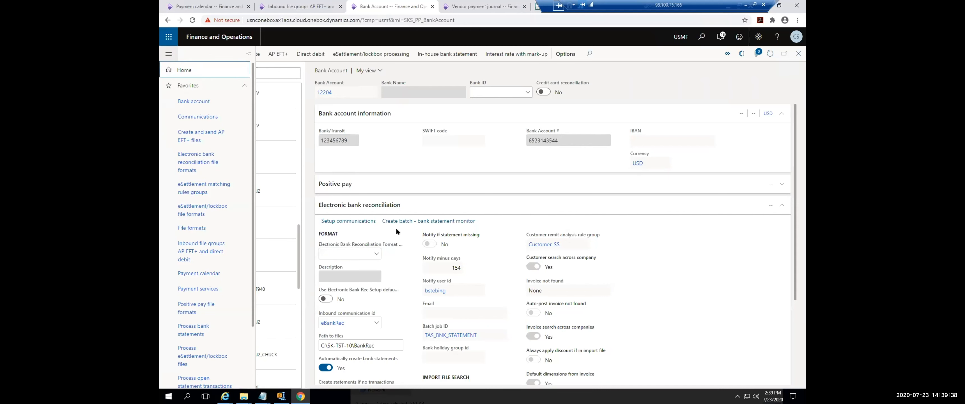
scroll(248, 241, "down", 2)
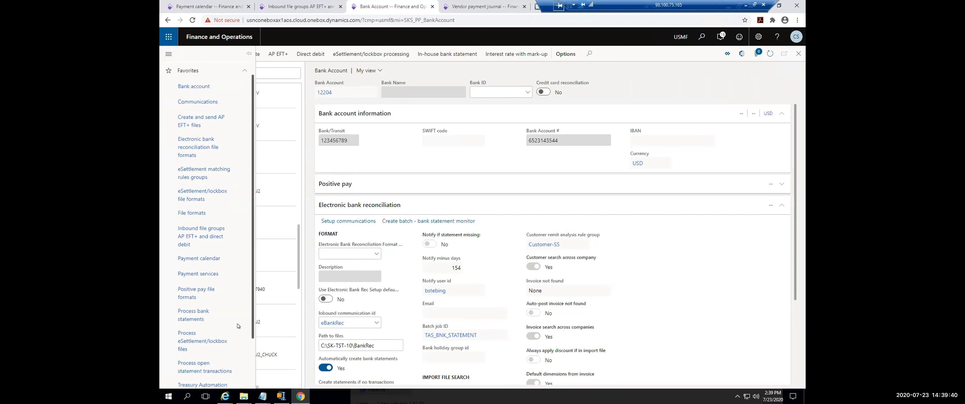
left_click(240, 381)
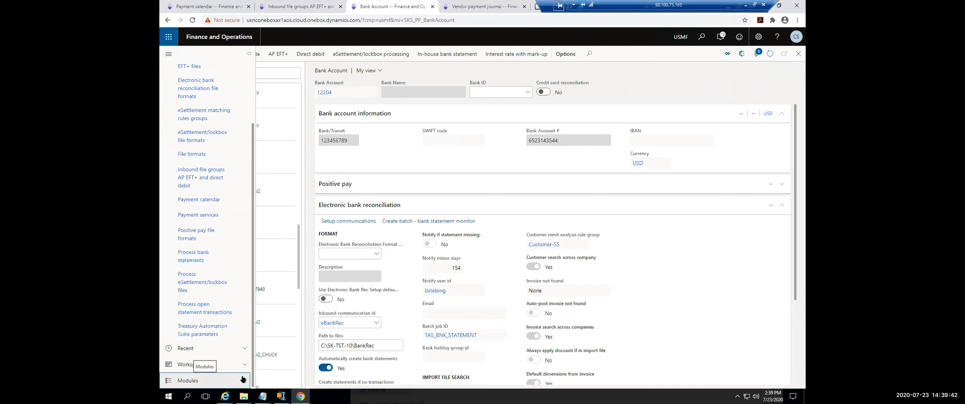
scroll(248, 333, "down", 8)
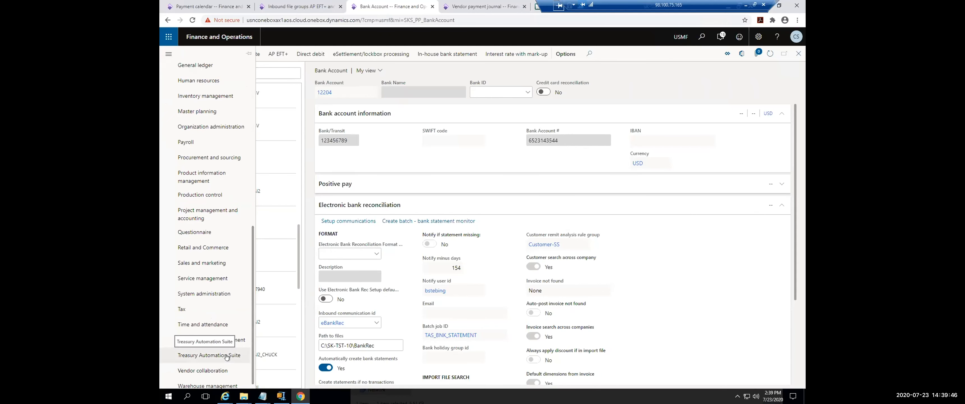
left_click(226, 356)
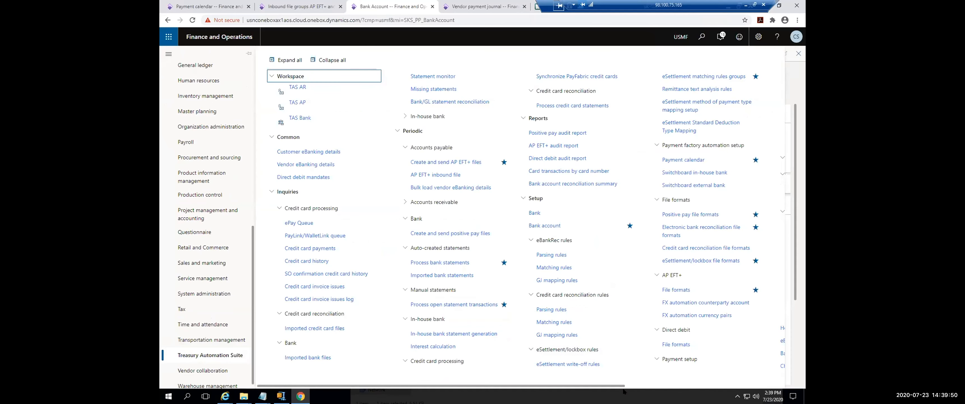
left_click_drag(612, 385, 755, 386)
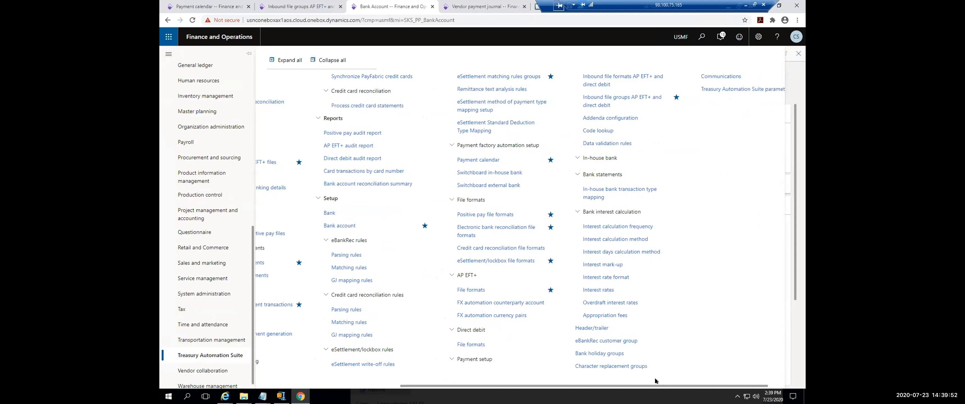
left_click(728, 90)
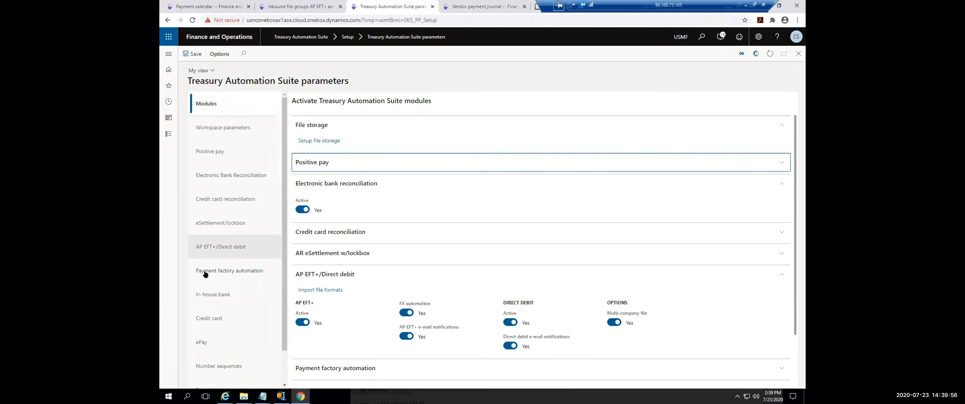
Step: Open the AP EFT+ setup from the AP EFT+/Direct debit parameters and review the create and send later company and payment reversal options
left_click(209, 254)
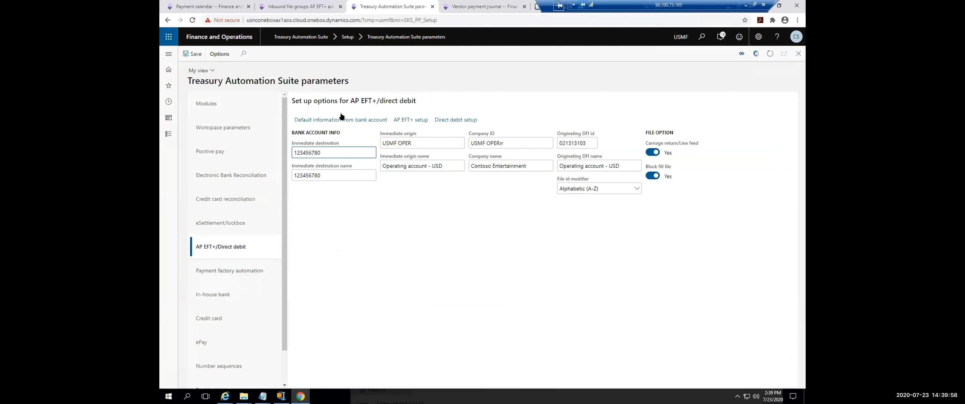
left_click(401, 118)
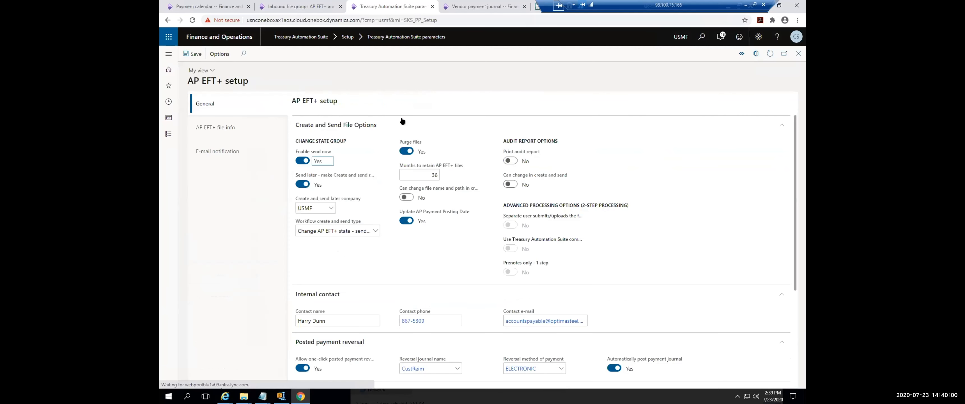
left_click_drag(319, 203, 287, 199)
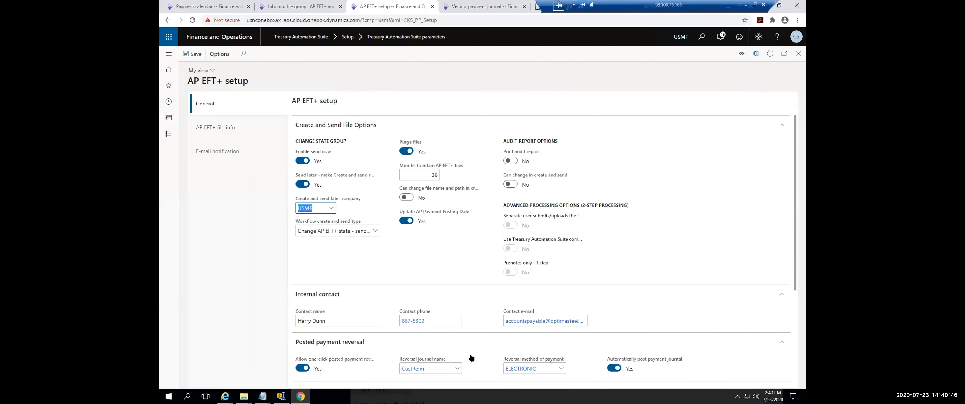
scroll(469, 355, "down", 1)
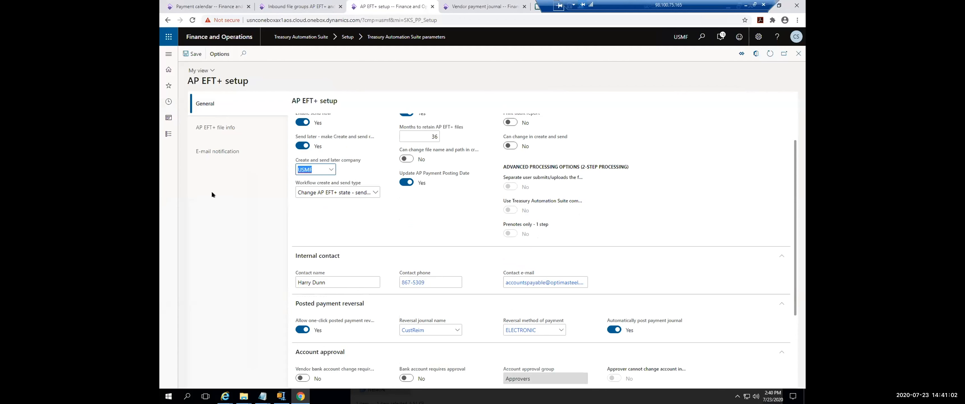
Step: Open the Treasury Automation Suite Communications setup and review the AP Relocate record's inbound file relocation options
left_click(169, 53)
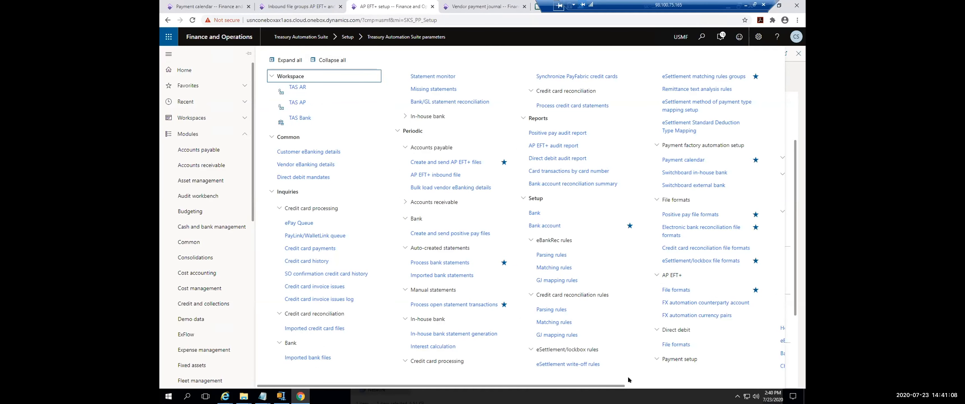
left_click_drag(593, 385, 754, 380)
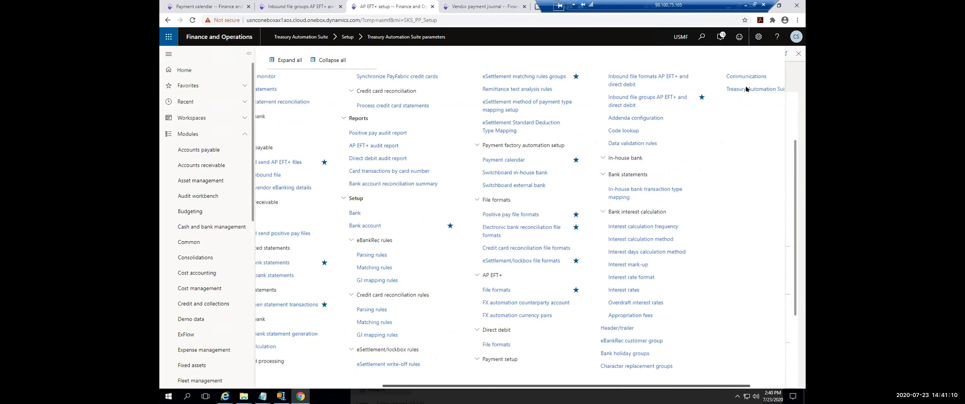
left_click(711, 75)
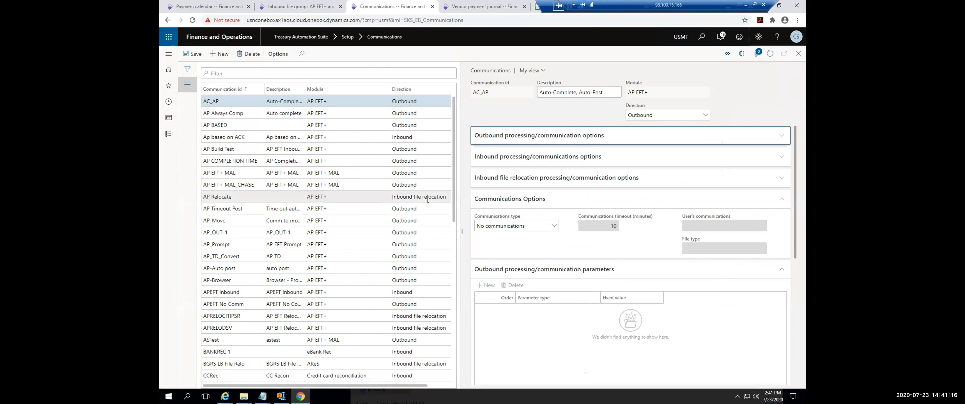
left_click(419, 196)
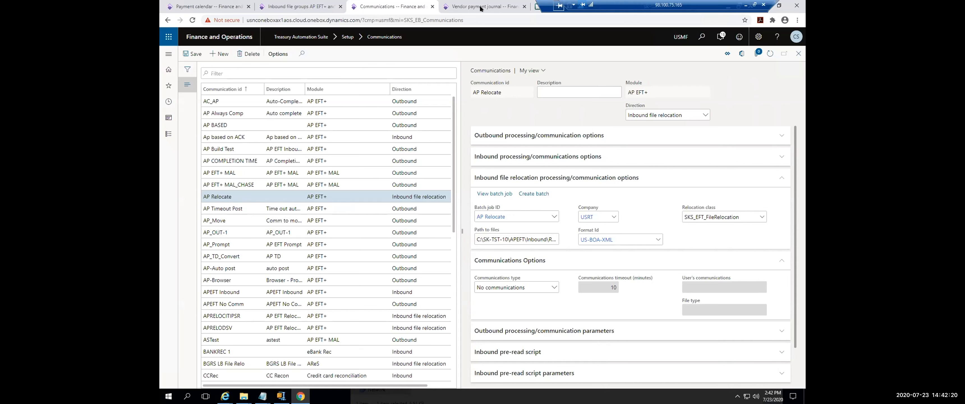
Step: Open Create and send AP EFT+ files and look through the list of outbound files and their statuses
left_click(168, 54)
left_click(439, 164)
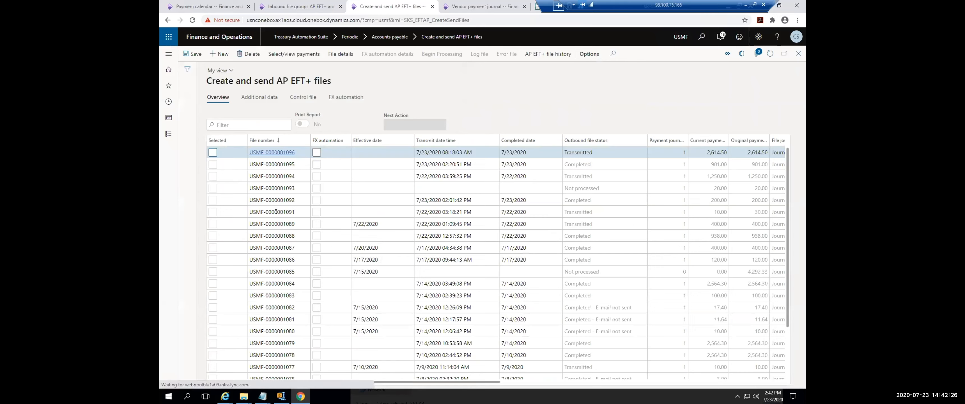
scroll(299, 314, "down", 15)
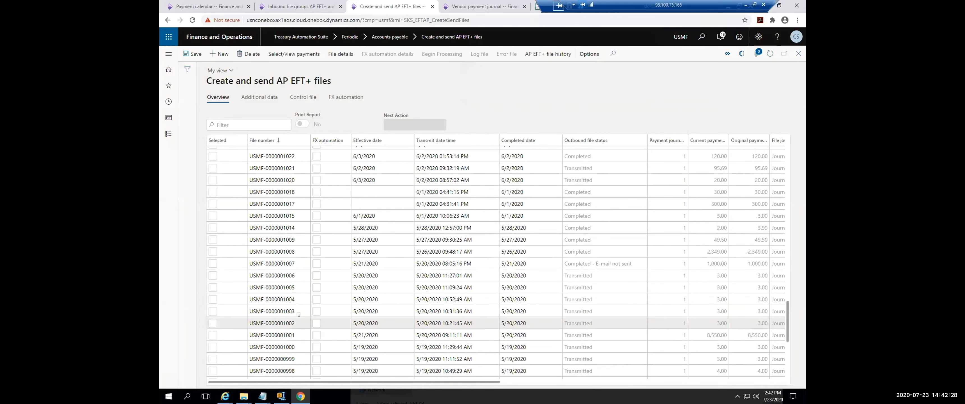
scroll(285, 299, "up", 15)
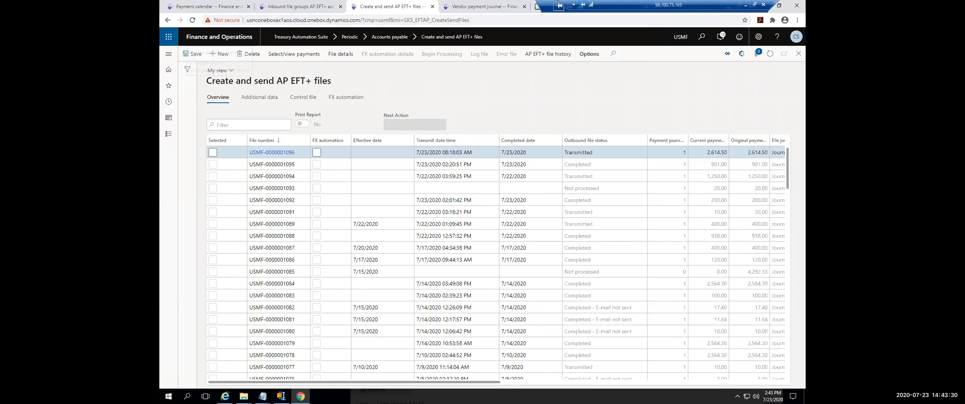
Step: Open the vendor eBanking details, view Europe - Best Supplier, and review the payment specifications of vendor 1001
left_click(166, 58)
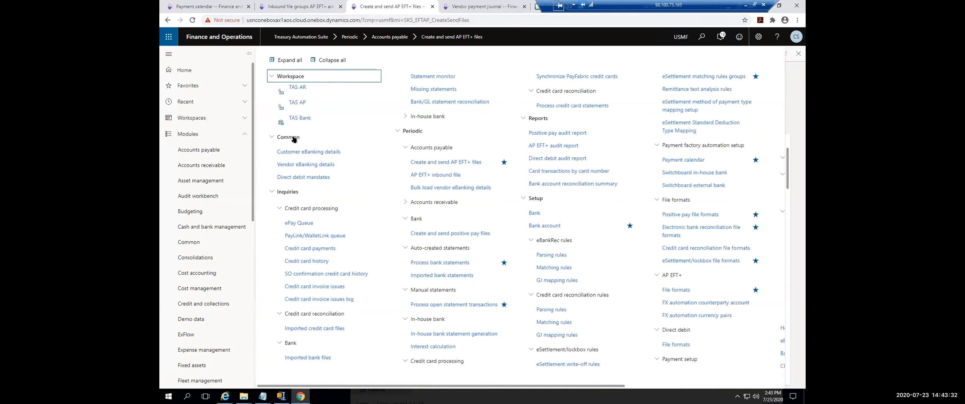
left_click(320, 165)
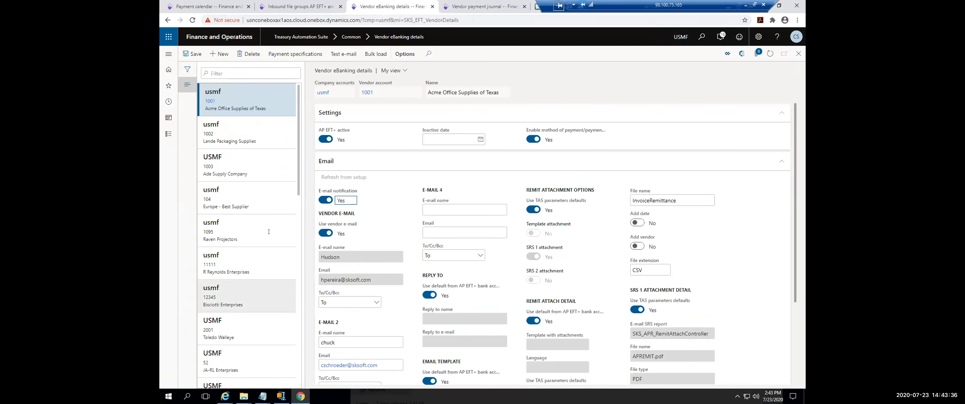
left_click(272, 207)
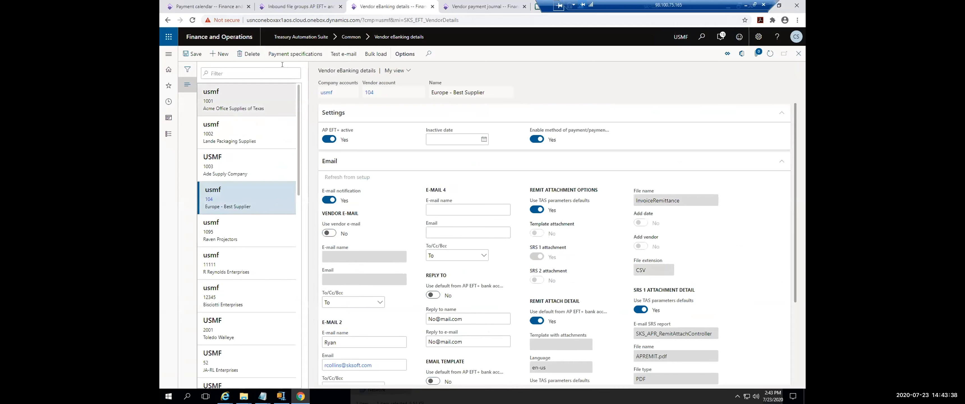
left_click(256, 97)
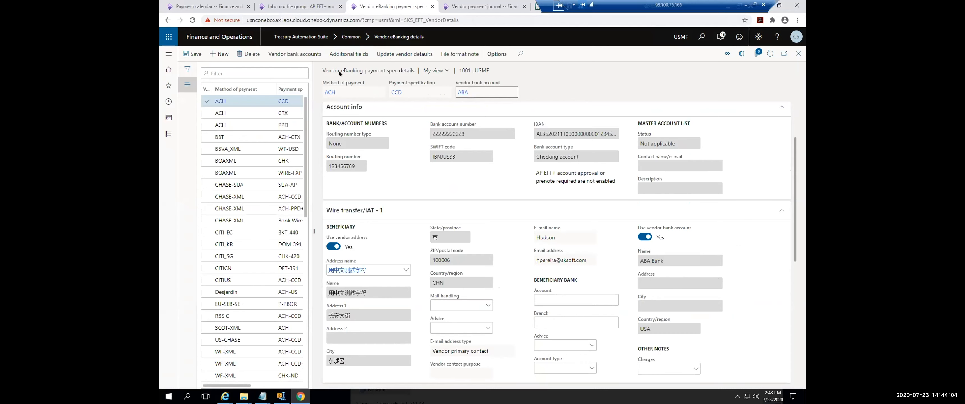
Step: Open the AP EFT+ file formats from the inbound file groups page and look through the formats down to the Bank of America entries
left_click(310, 7)
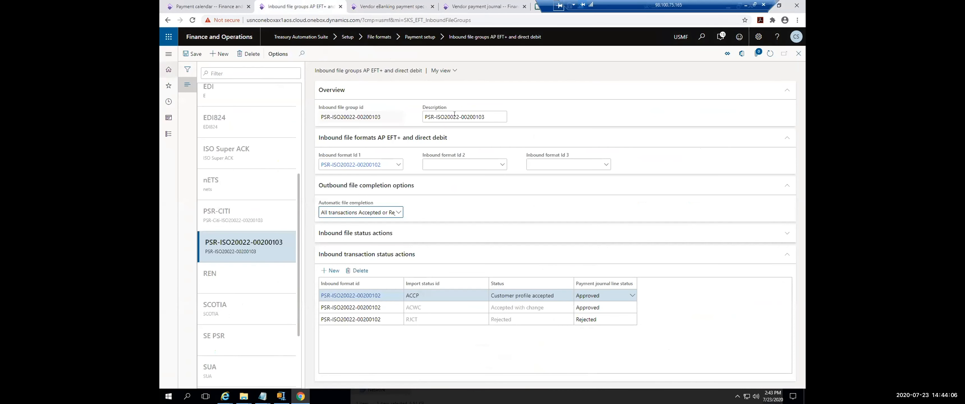
left_click(168, 55)
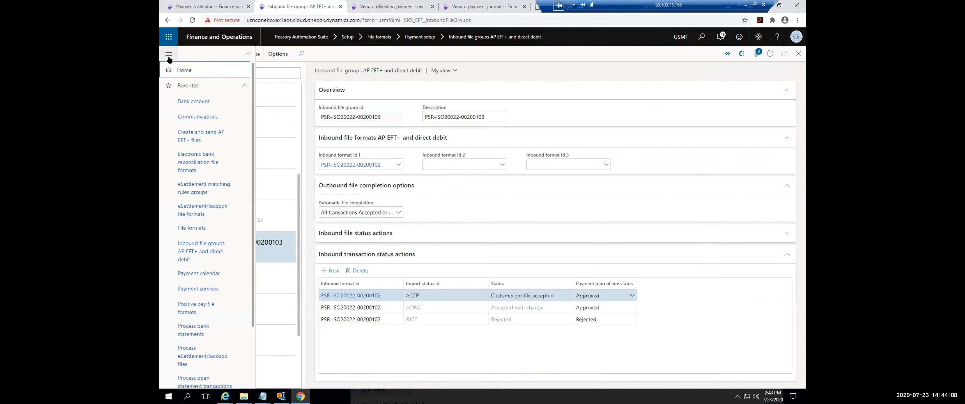
left_click(193, 227)
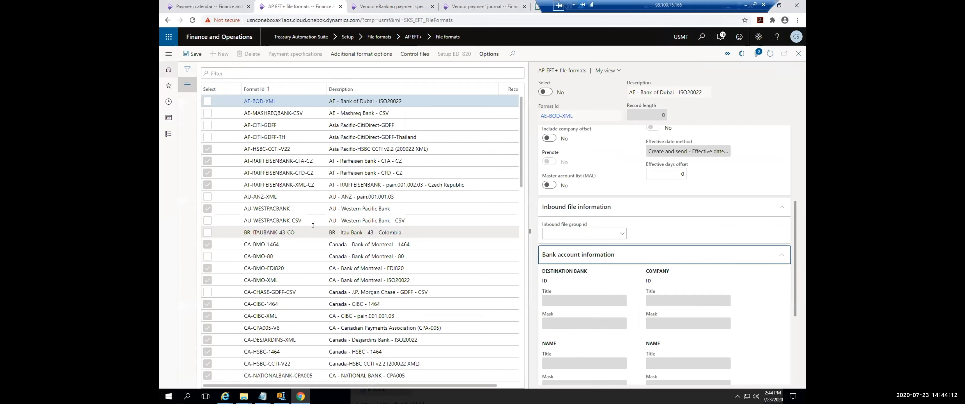
scroll(319, 232, "down", 15)
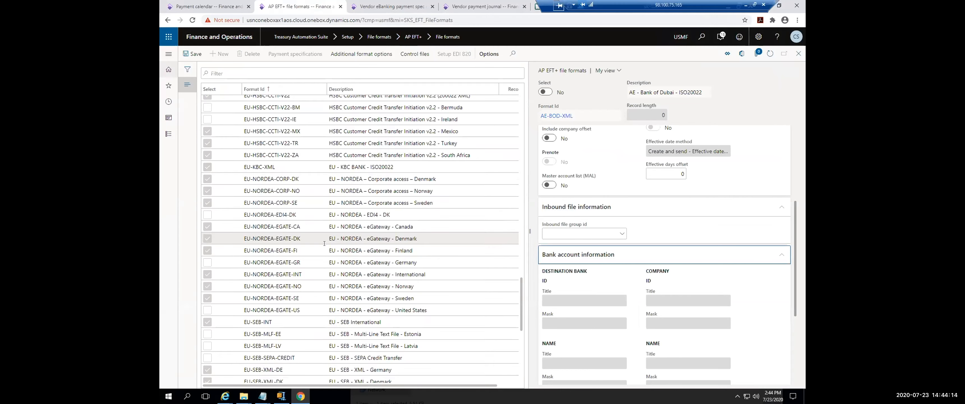
scroll(324, 249, "down", 8)
scroll(324, 248, "down", 8)
scroll(334, 264, "down", 8)
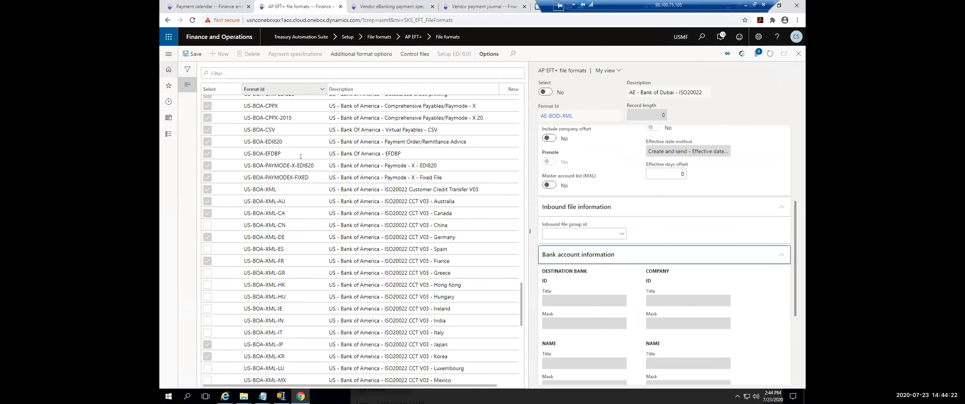
scroll(262, 127, "up", 2)
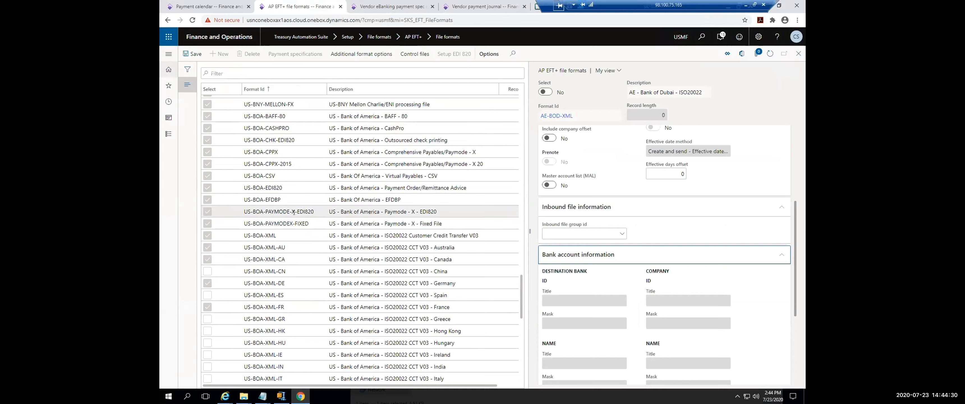
Step: Review the US-BOA-XML and US-BBVA-XML file formats and the other US bank formats in the list
left_click(275, 235)
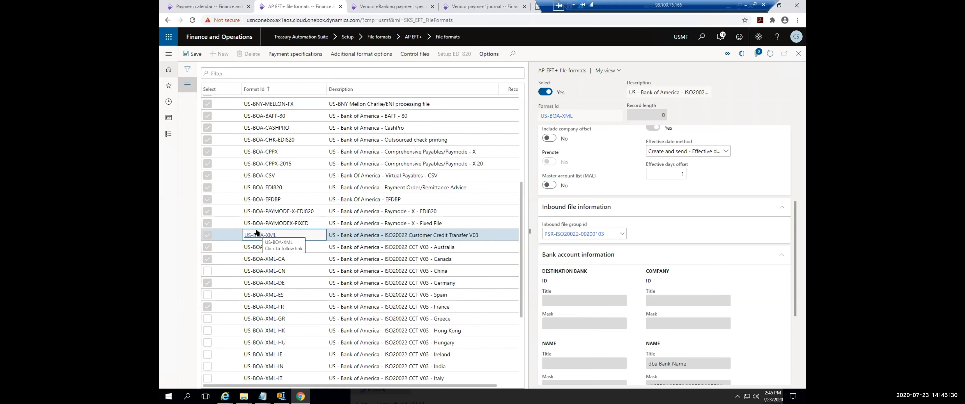
scroll(262, 262, "down", 6)
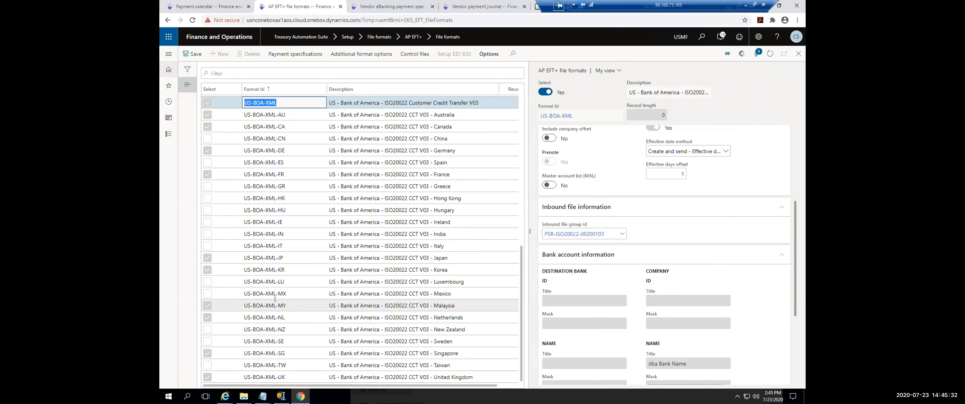
scroll(283, 292, "up", 8)
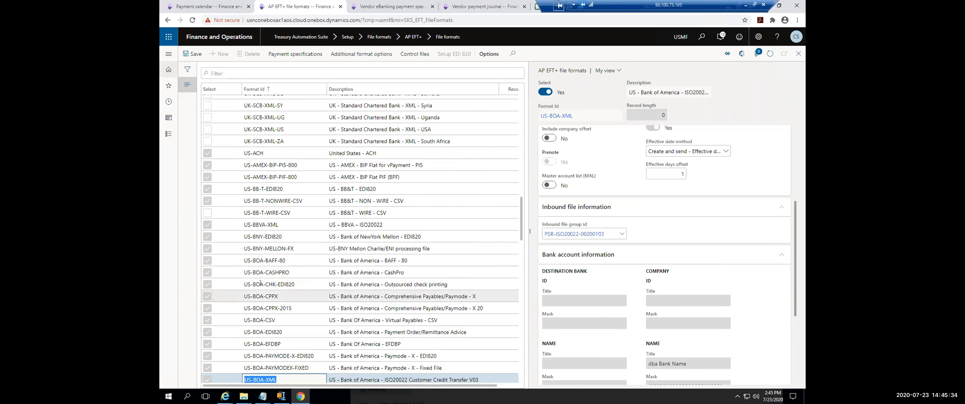
left_click(286, 225)
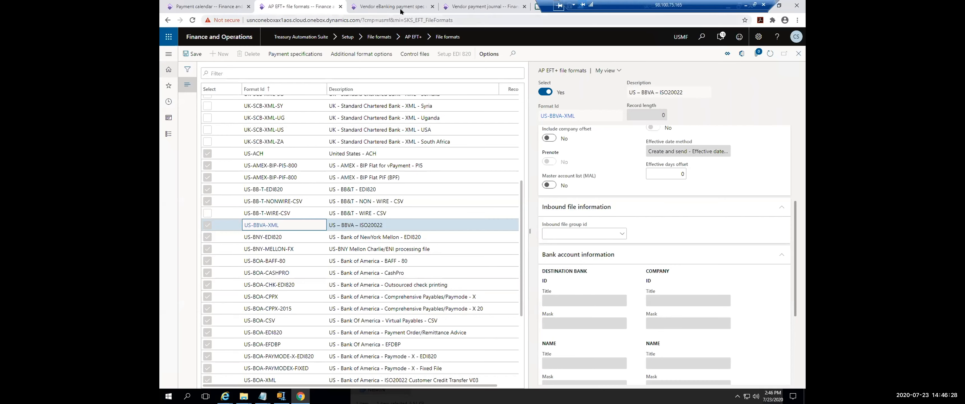
Step: Open the lines of vendor payment journal 00469 and review the payment's offset account, method of payment and payment status
left_click(501, 6)
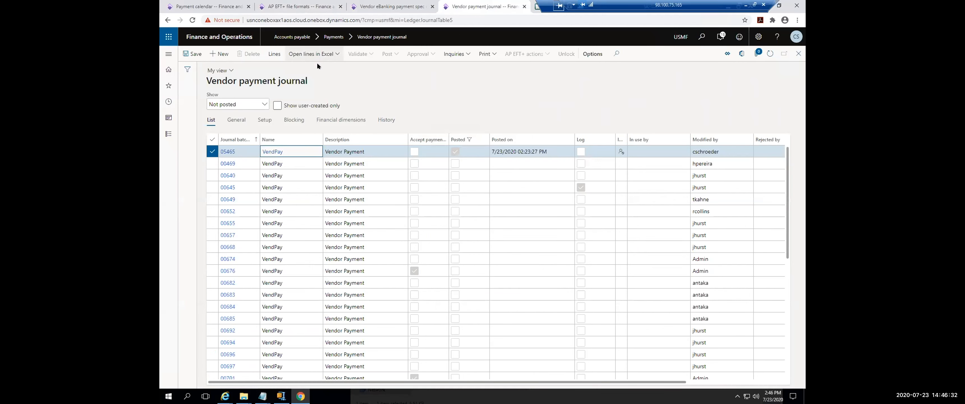
left_click(403, 158)
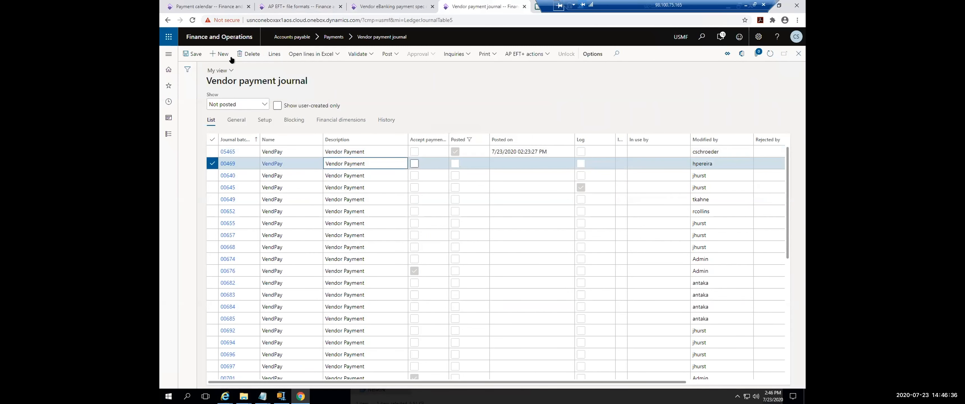
left_click(277, 57)
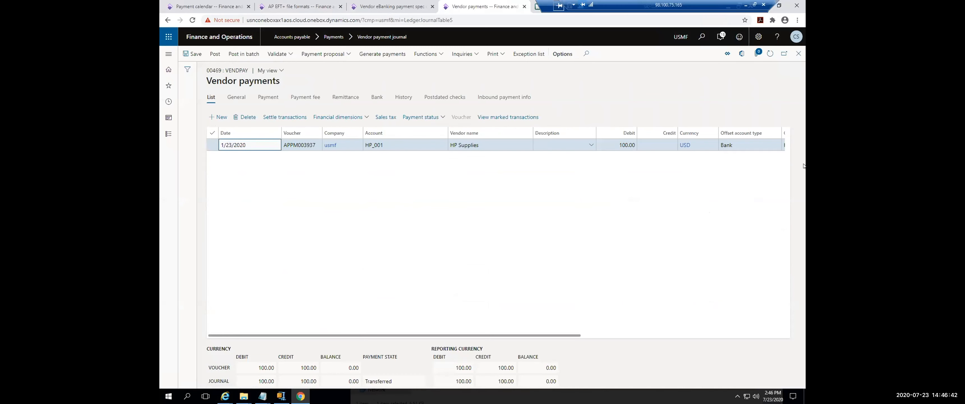
left_click_drag(507, 336, 722, 331)
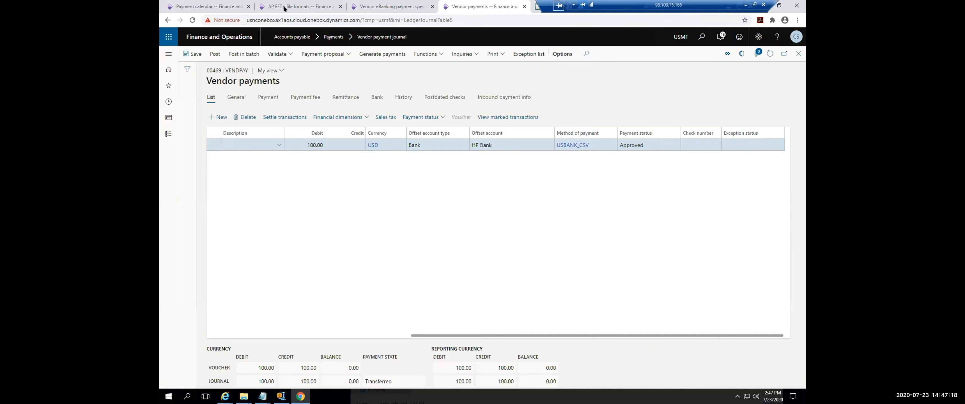
Step: Replace the vendor eBanking details view with the Create and send AP EFT+ files page to view the outbound files
left_click(390, 8)
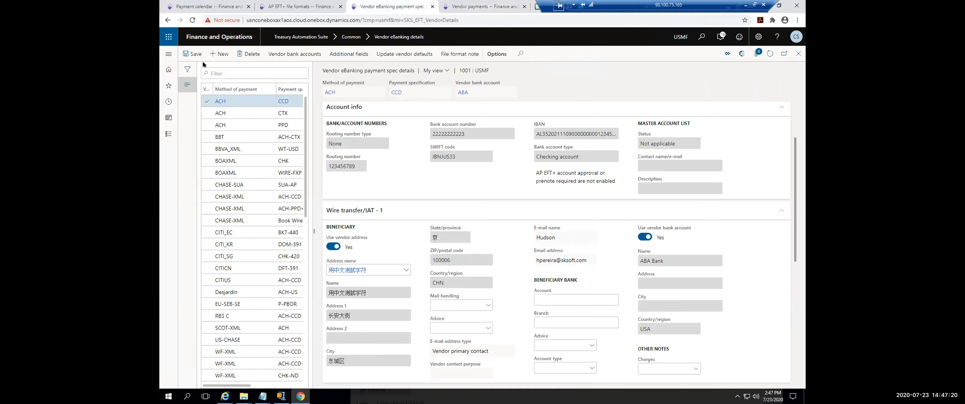
left_click(168, 54)
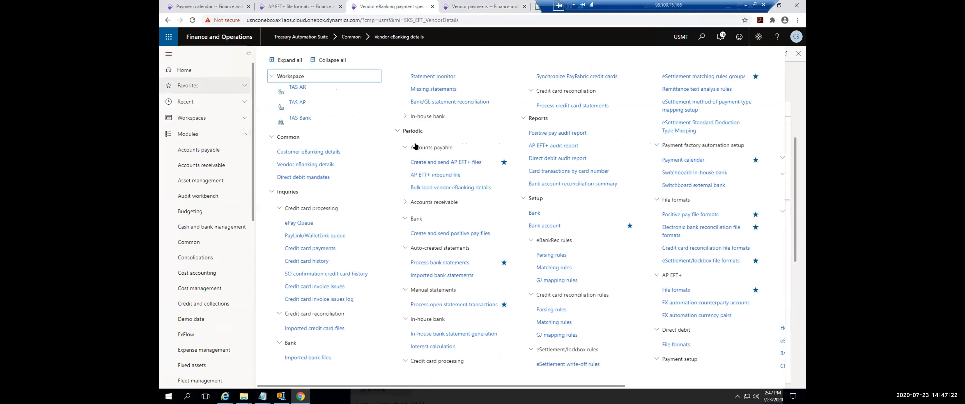
left_click(449, 165)
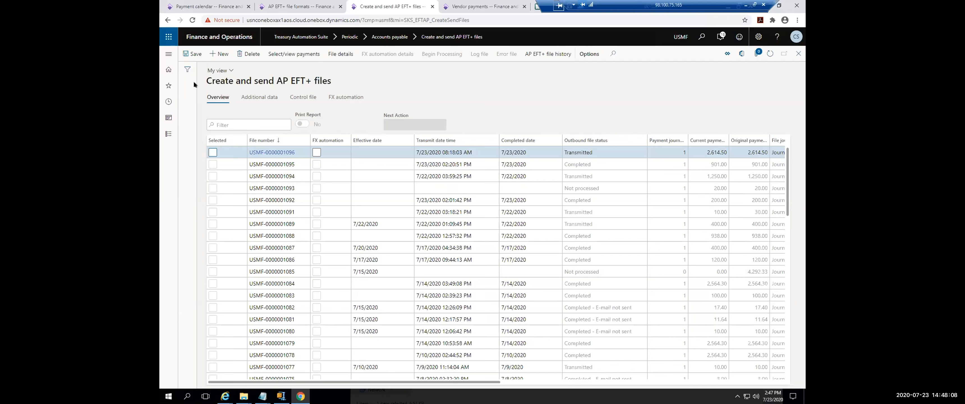
Step: Open the Treasury Automation Suite parameters and view the module registration details
left_click(168, 134)
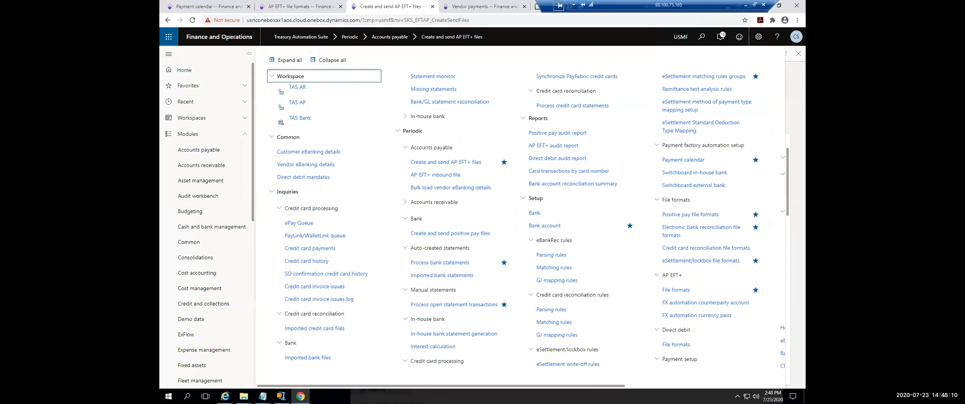
left_click(644, 385)
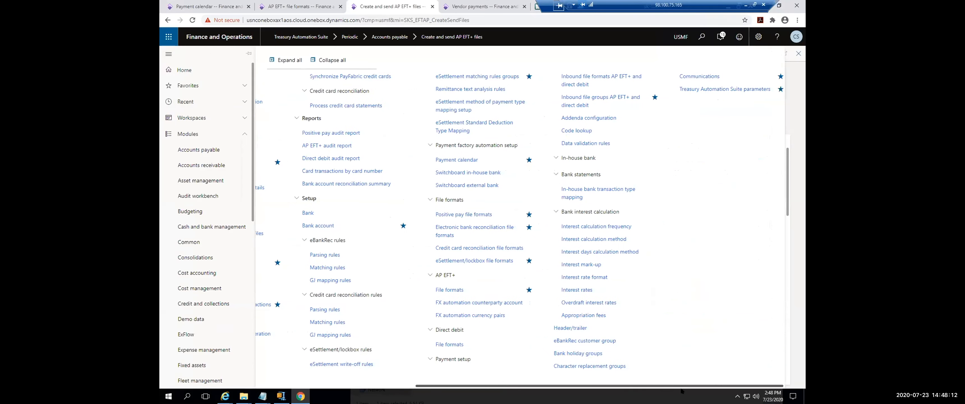
left_click(710, 90)
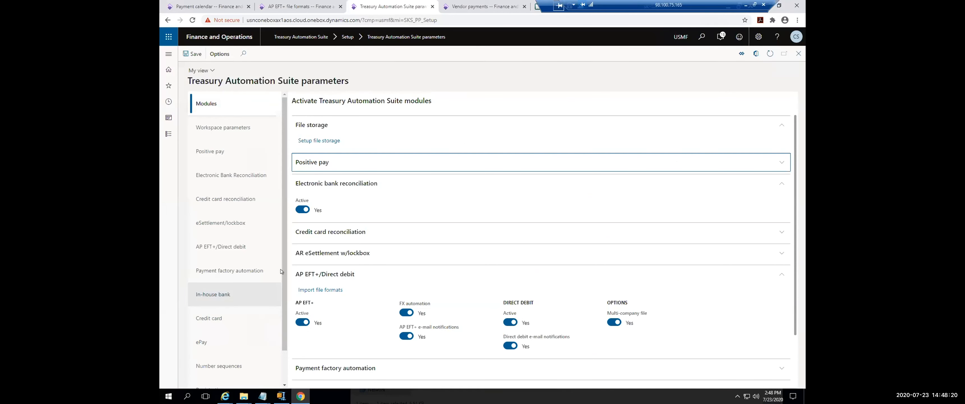
scroll(266, 334, "down", 1)
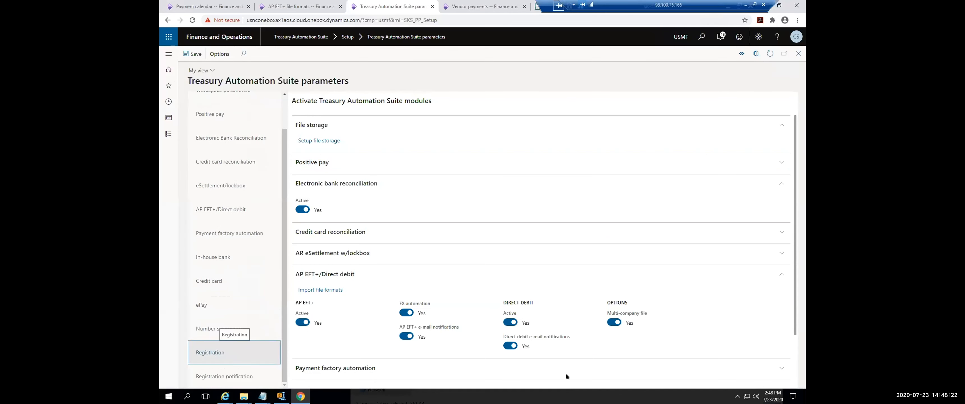
left_click(209, 352)
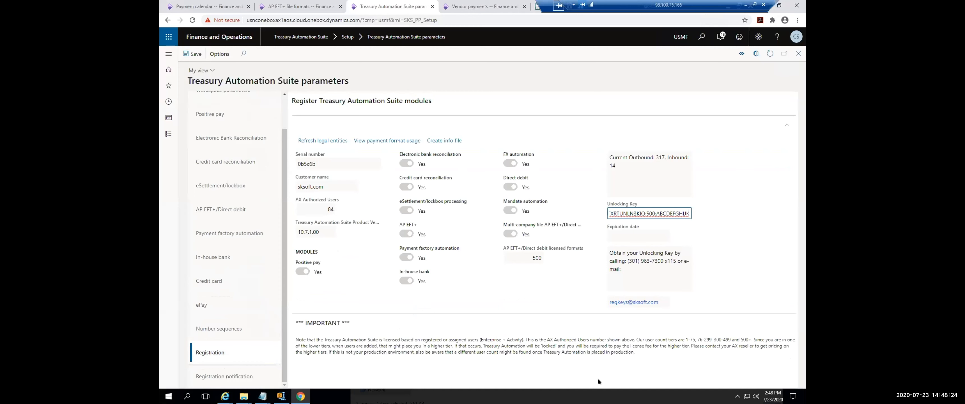